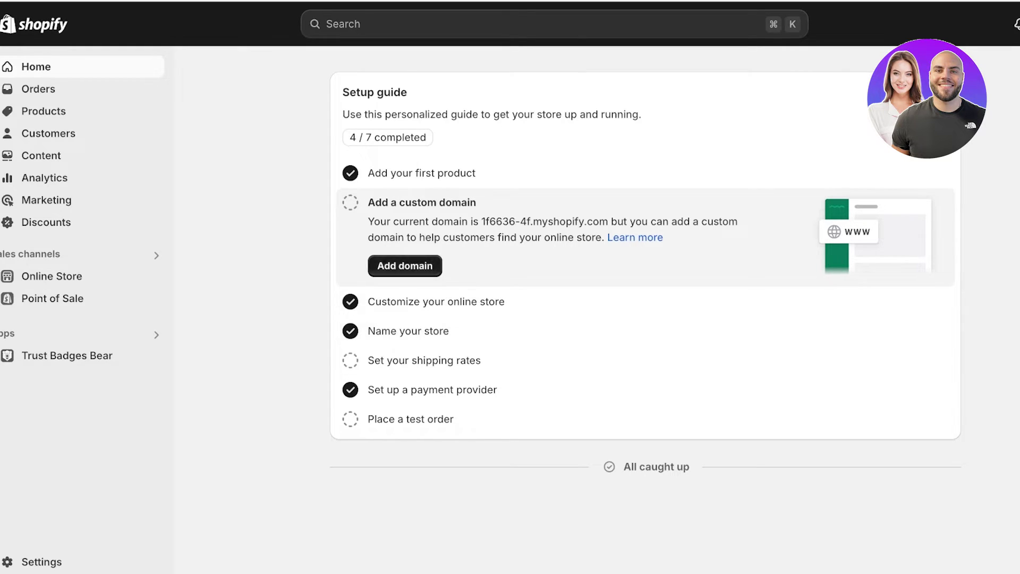
Open the General shipping rates profile in the store's shipping and delivery settings.
{"action": "scroll", "coordinate": [646, 255], "scroll_direction": "down", "scroll_amount": 1}
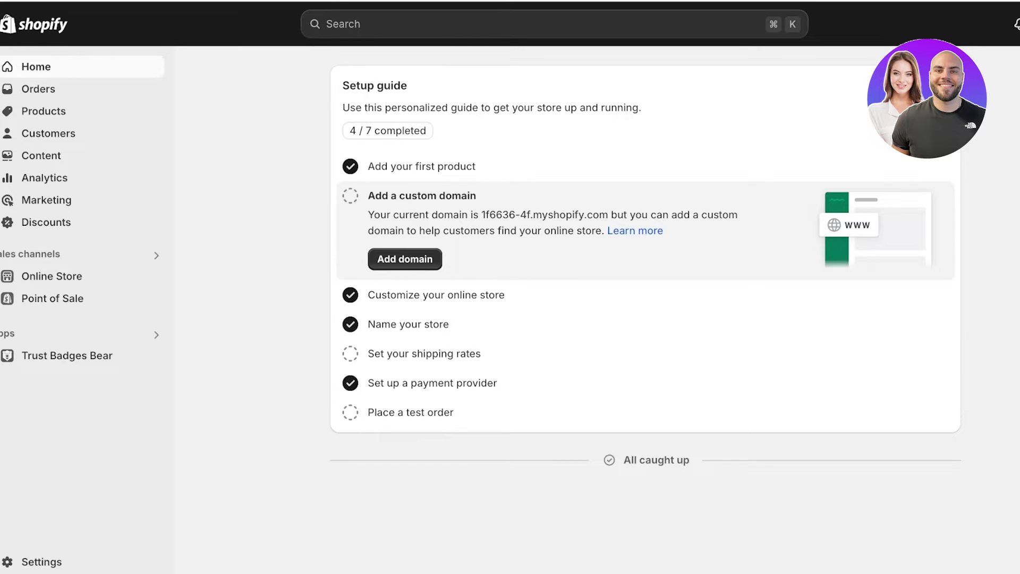
{"action": "left_click", "coordinate": [42, 561]}
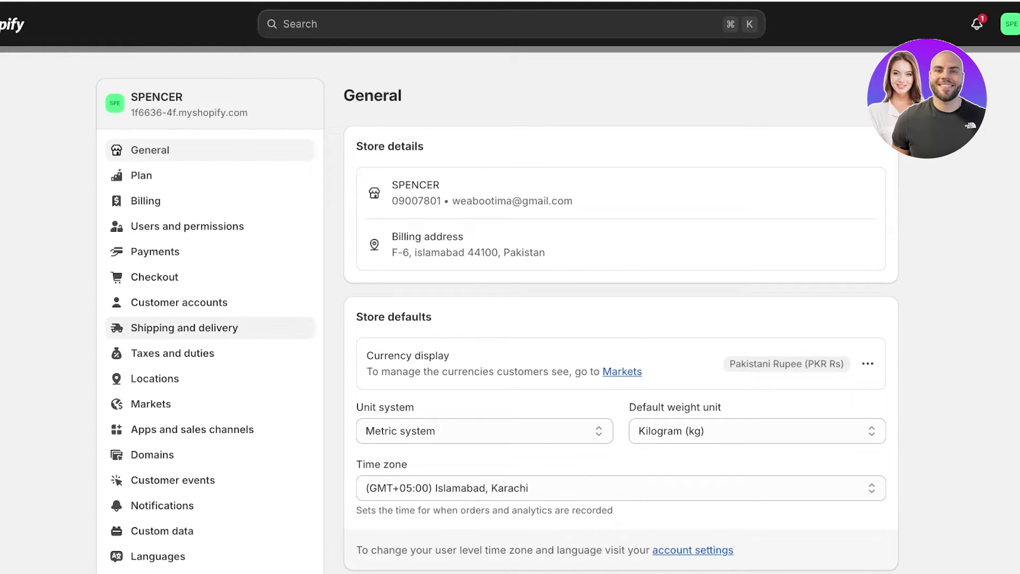
{"action": "left_click", "coordinate": [184, 328]}
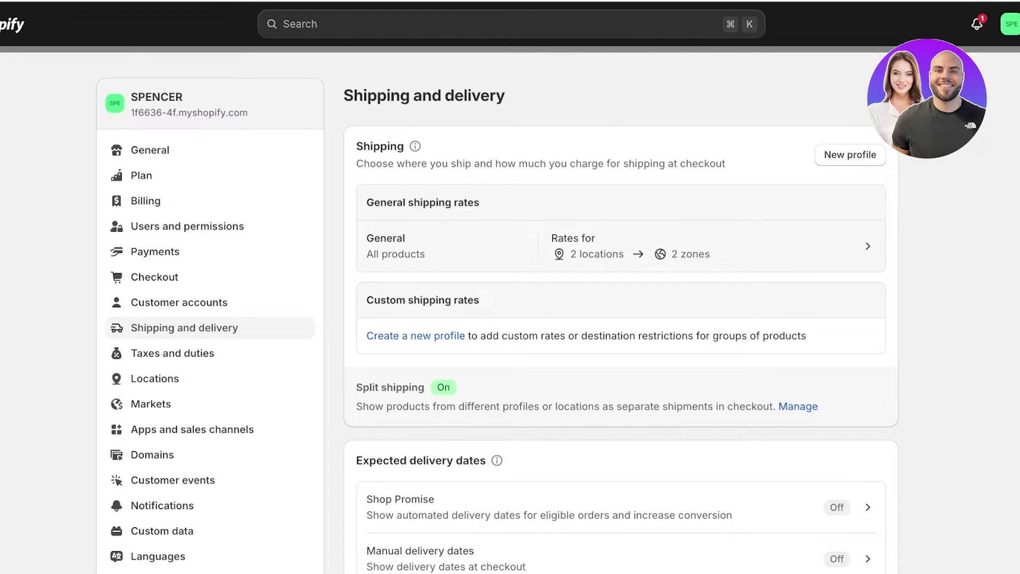
{"action": "scroll", "coordinate": [498, 314], "scroll_direction": "down", "scroll_amount": 6}
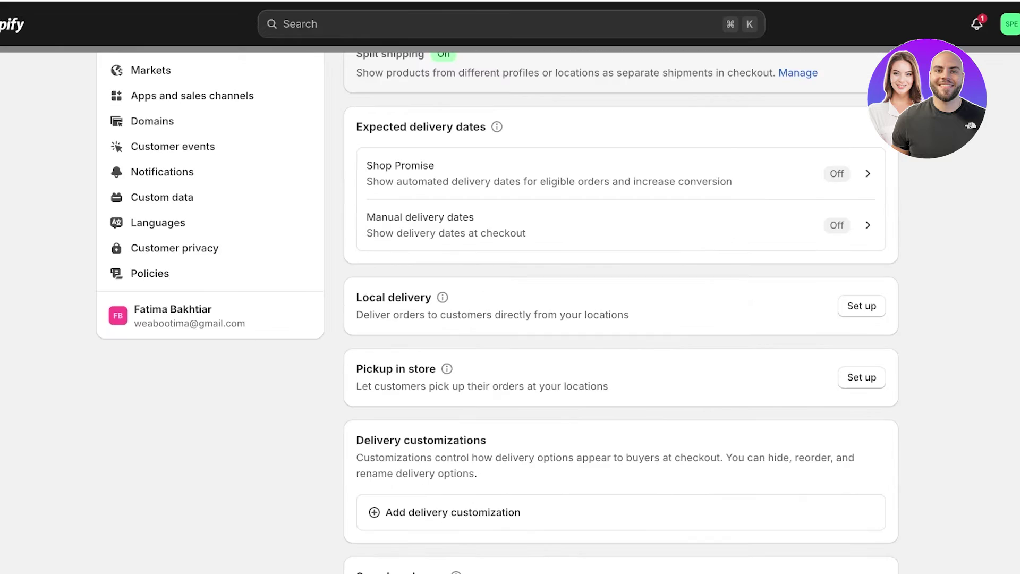
{"action": "scroll", "coordinate": [497, 314], "scroll_direction": "up", "scroll_amount": 6}
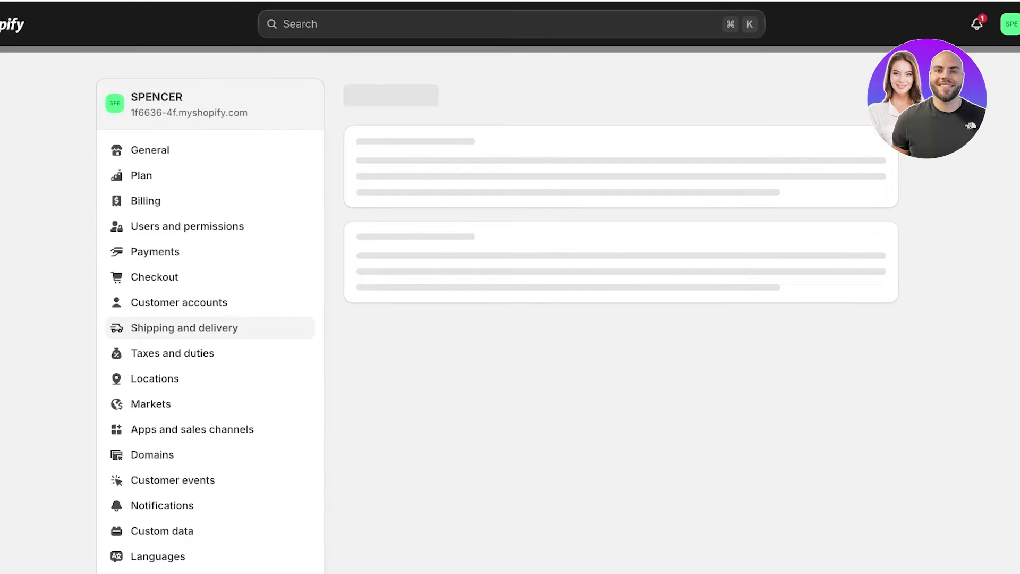
Review the General profile's products, fulfillment locations and shipping zones, and check the rate management options for Zendrop.
{"action": "scroll", "coordinate": [497, 313], "scroll_direction": "down", "scroll_amount": 10}
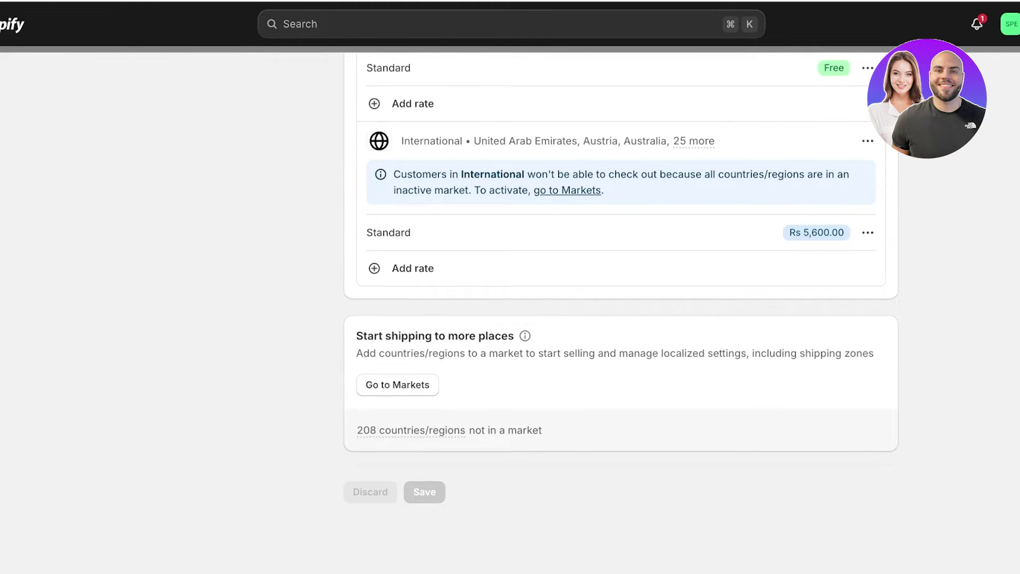
{"action": "scroll", "coordinate": [497, 313], "scroll_direction": "up", "scroll_amount": 10}
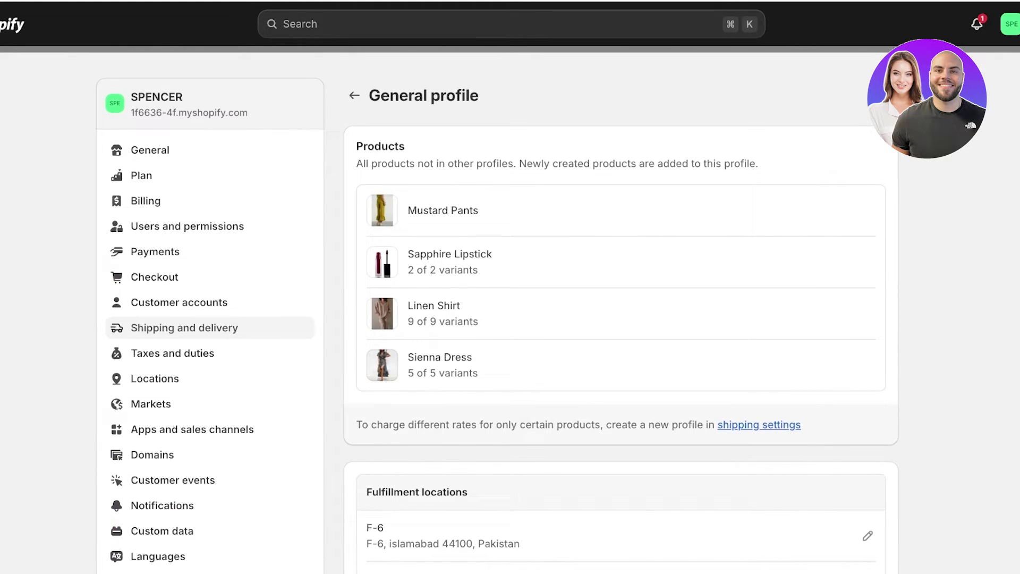
{"action": "scroll", "coordinate": [497, 313], "scroll_direction": "down", "scroll_amount": 3}
{"action": "scroll", "coordinate": [497, 313], "scroll_direction": "down", "scroll_amount": 2}
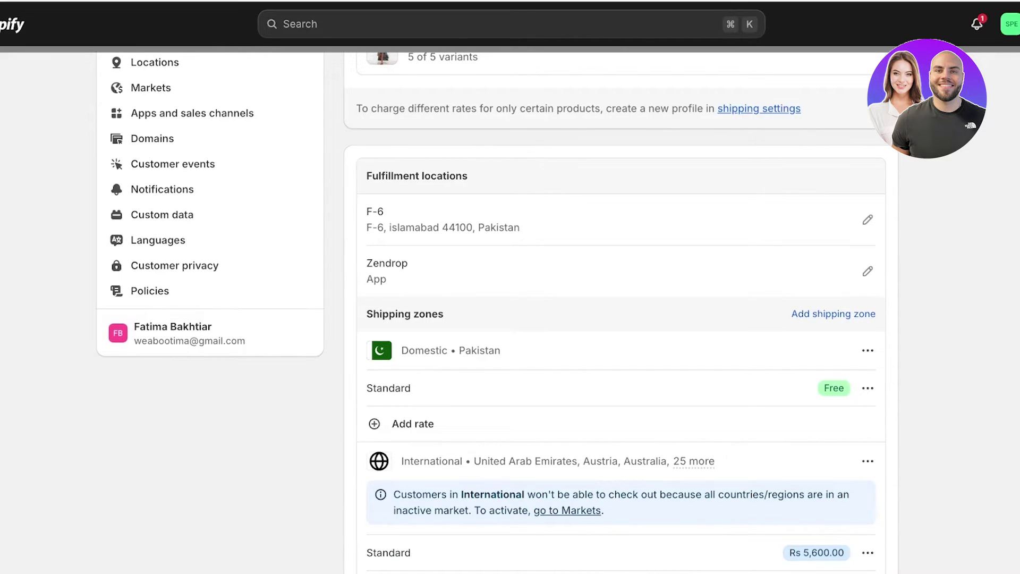
{"action": "left_click", "coordinate": [868, 271]}
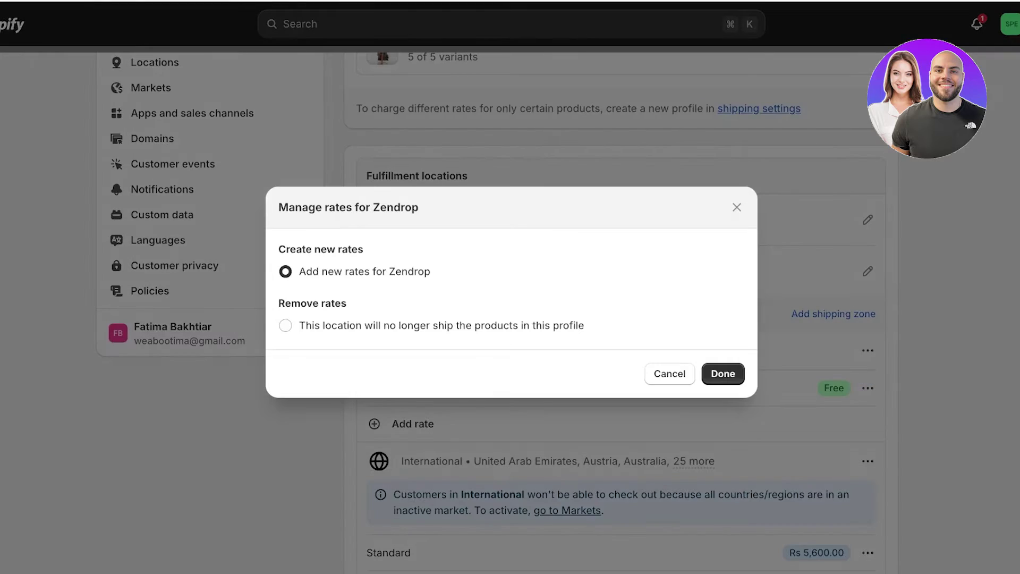
{"action": "left_click", "coordinate": [738, 207]}
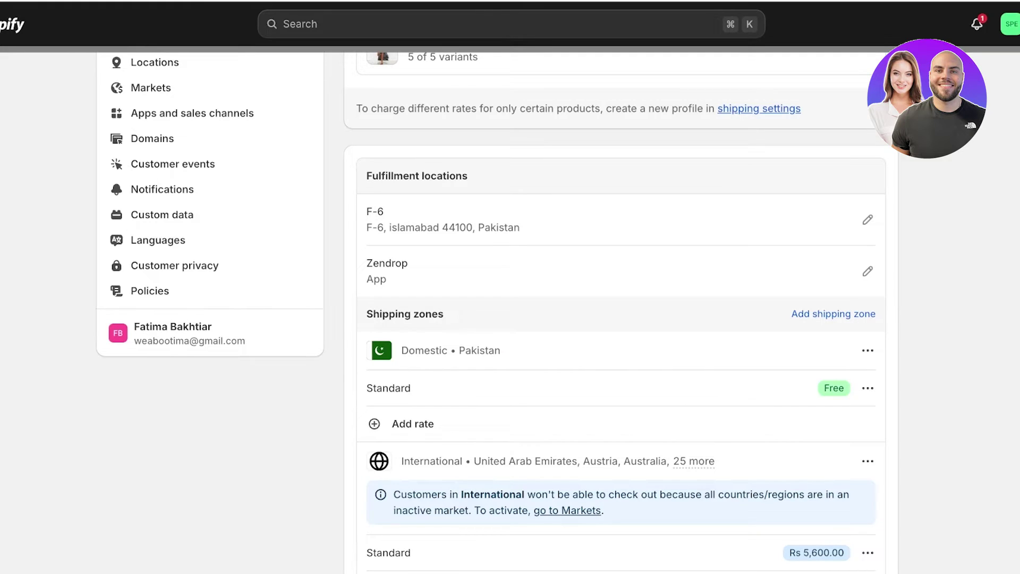
Delete the Domestic and International shipping zones from the General profile and save the profile.
{"action": "left_click", "coordinate": [868, 350]}
{"action": "left_click", "coordinate": [844, 410]}
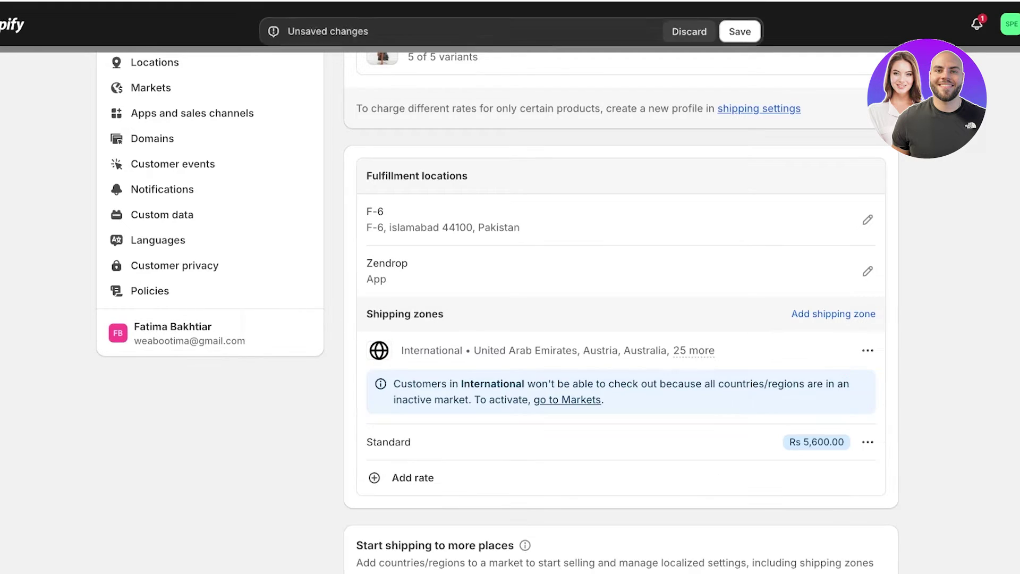
{"action": "left_click", "coordinate": [868, 350]}
{"action": "left_click", "coordinate": [838, 410]}
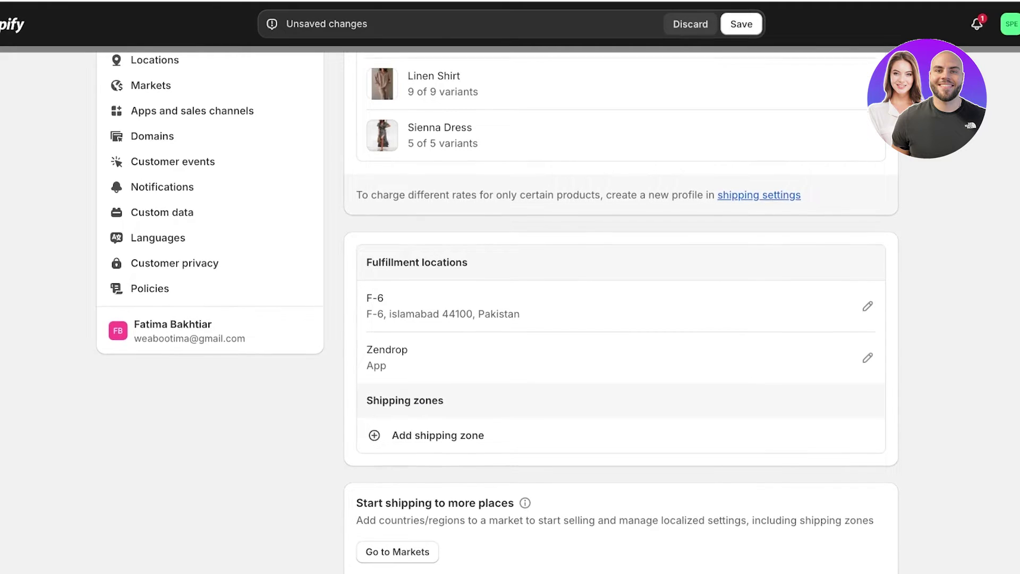
{"action": "scroll", "coordinate": [620, 314], "scroll_direction": "down", "scroll_amount": 3}
{"action": "left_click", "coordinate": [425, 492]}
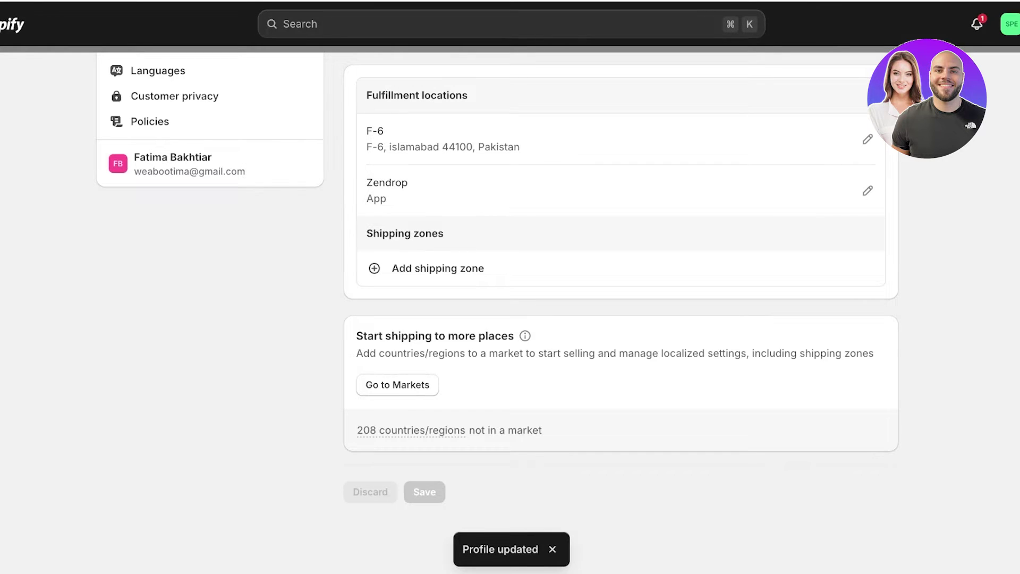
Go to the store's Markets settings and look over the market overview and recommendations.
{"action": "scroll", "coordinate": [497, 312], "scroll_direction": "up", "scroll_amount": 5}
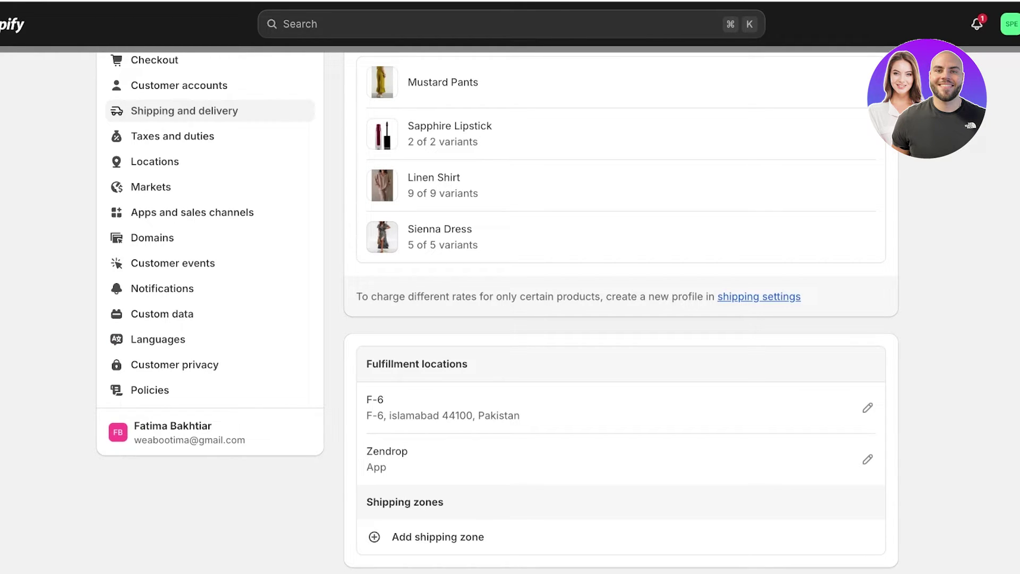
{"action": "scroll", "coordinate": [498, 313], "scroll_direction": "down", "scroll_amount": 3}
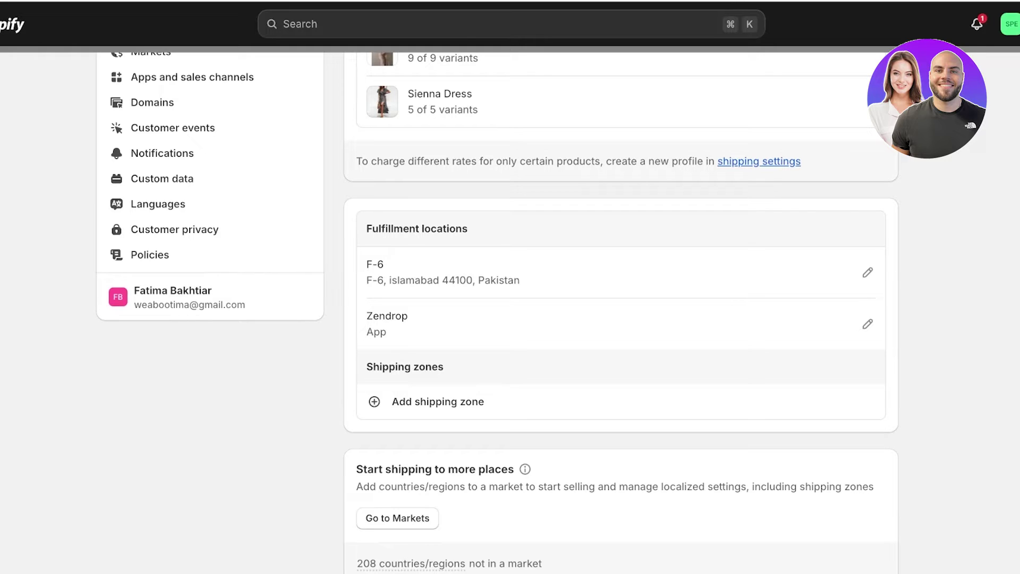
{"action": "scroll", "coordinate": [411, 451], "scroll_direction": "down", "scroll_amount": 3}
{"action": "mouse_move", "coordinate": [411, 451]}
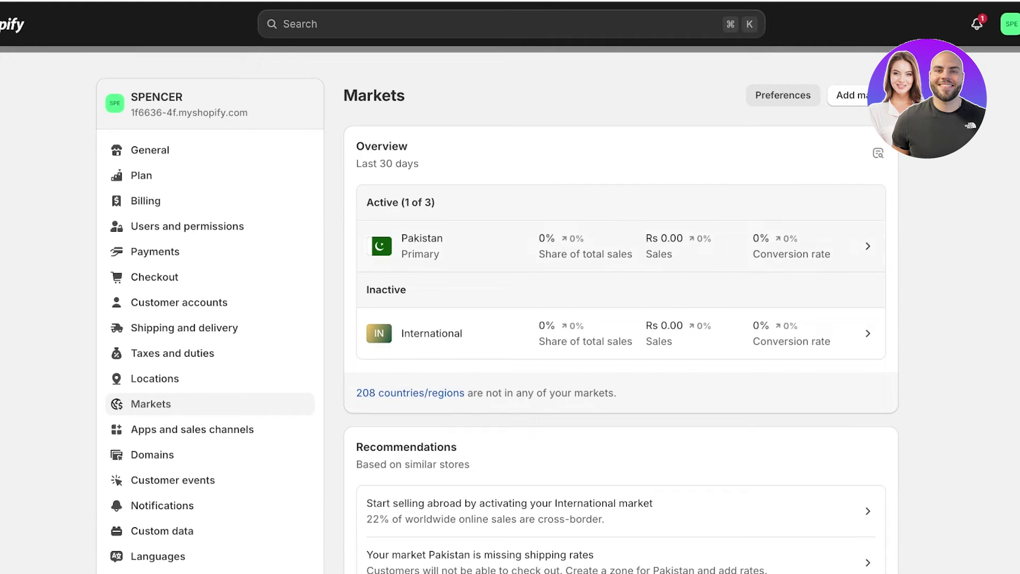
{"action": "scroll", "coordinate": [497, 311], "scroll_direction": "down", "scroll_amount": 3}
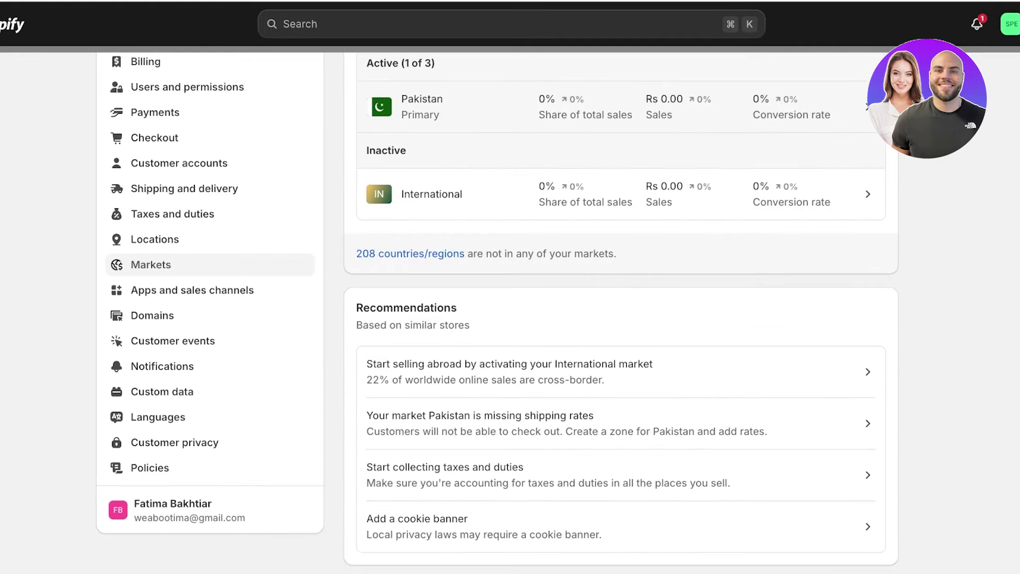
{"action": "scroll", "coordinate": [497, 310], "scroll_direction": "up", "scroll_amount": 2}
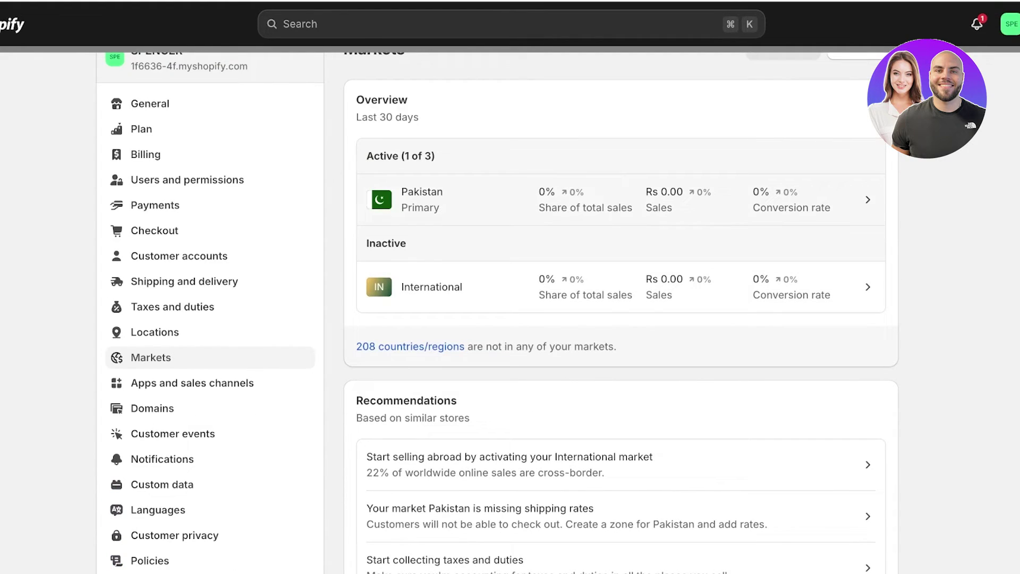
Examine the Pakistan market's settings and return to the markets overview.
{"action": "left_click", "coordinate": [422, 199]}
{"action": "scroll", "coordinate": [621, 311], "scroll_direction": "down", "scroll_amount": 4}
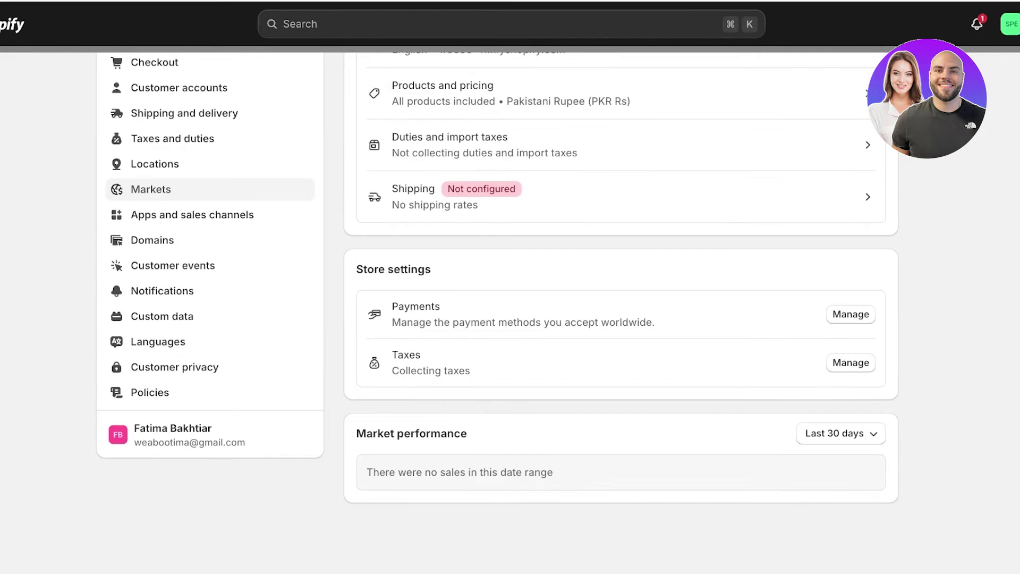
{"action": "scroll", "coordinate": [621, 265], "scroll_direction": "up", "scroll_amount": 4}
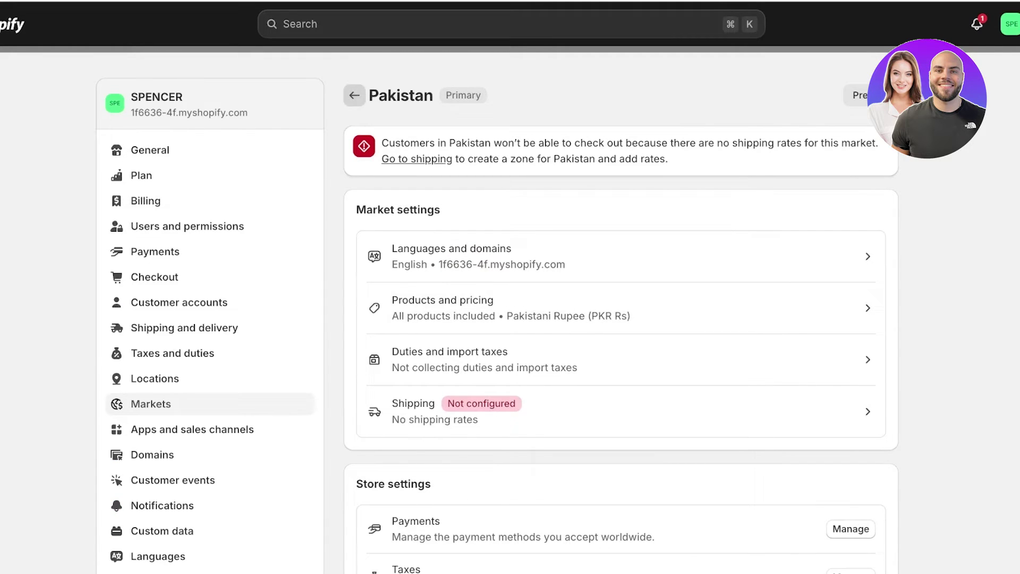
{"action": "left_click", "coordinate": [355, 95]}
Examine the International market's market and store settings, and return to the markets overview.
{"action": "left_click", "coordinate": [432, 334]}
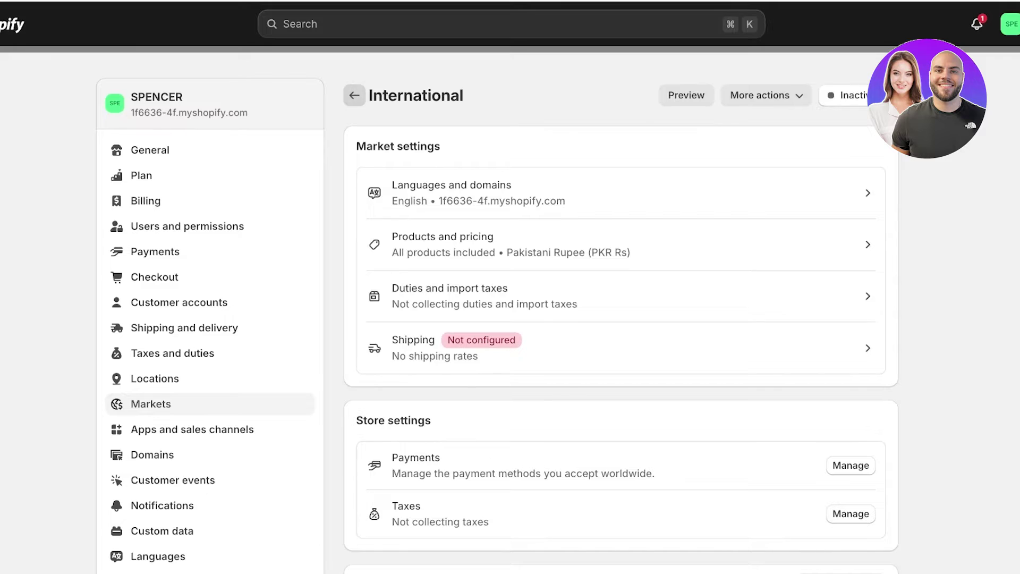
{"action": "left_click", "coordinate": [354, 95]}
{"action": "left_click", "coordinate": [432, 333]}
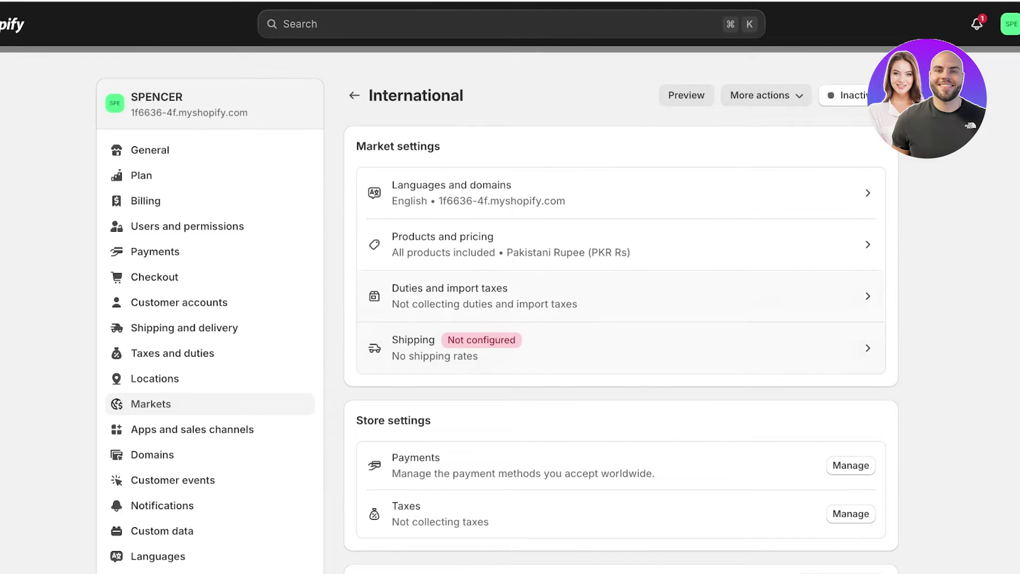
{"action": "scroll", "coordinate": [616, 298], "scroll_direction": "down", "scroll_amount": 3}
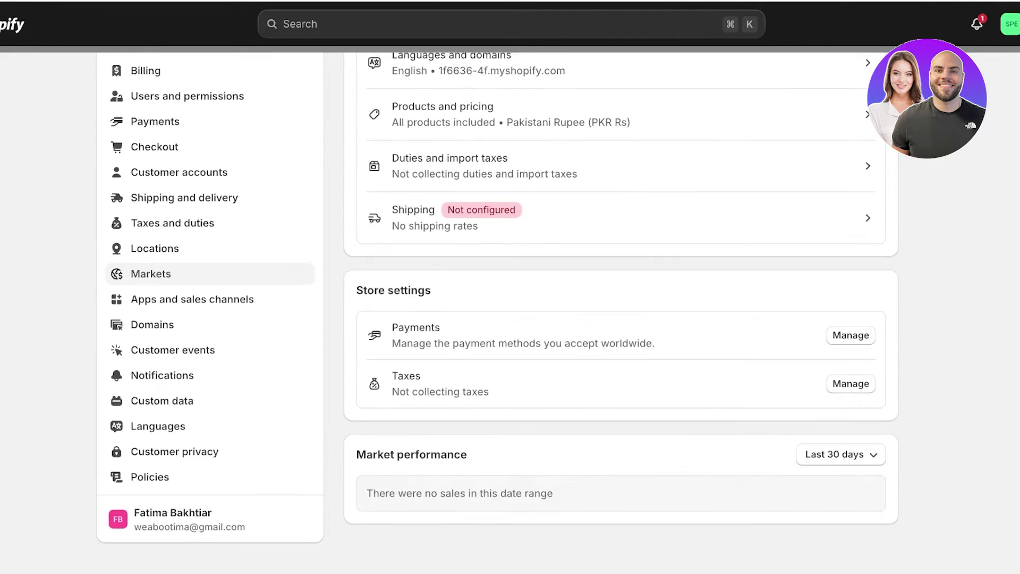
{"action": "scroll", "coordinate": [617, 297], "scroll_direction": "up", "scroll_amount": 2}
{"action": "scroll", "coordinate": [617, 298], "scroll_direction": "up", "scroll_amount": 1}
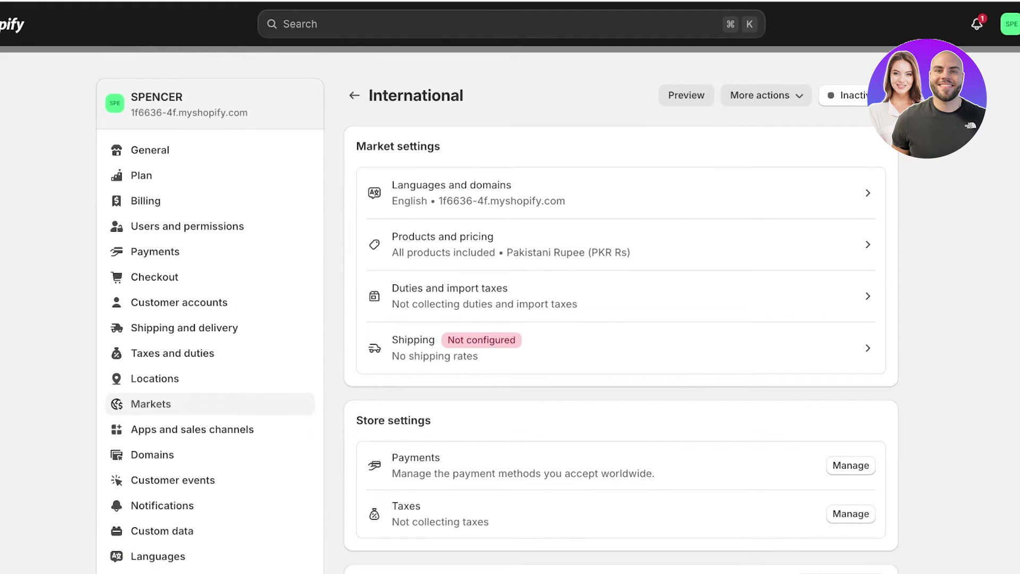
{"action": "left_click", "coordinate": [354, 96]}
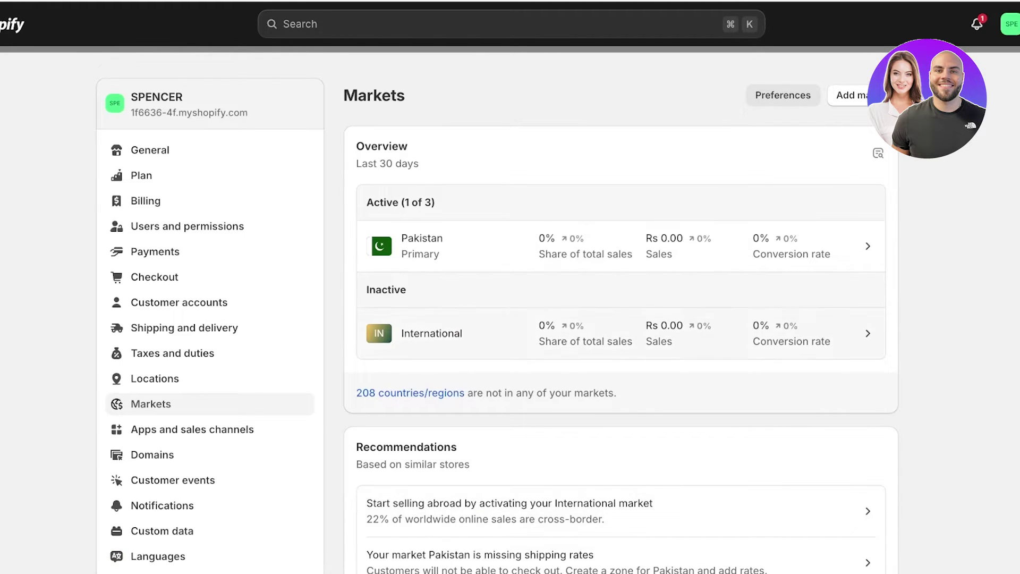
{"action": "scroll", "coordinate": [617, 297], "scroll_direction": "down", "scroll_amount": 3}
{"action": "scroll", "coordinate": [617, 297], "scroll_direction": "up", "scroll_amount": 3}
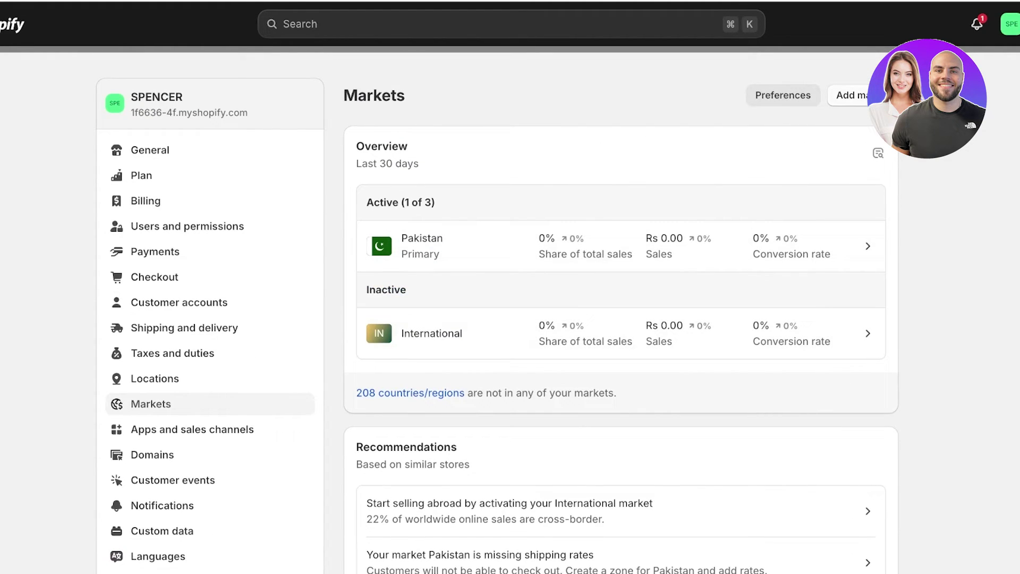
Start adding a new market and include all countries and regions of North America in it.
{"action": "left_click", "coordinate": [848, 95]}
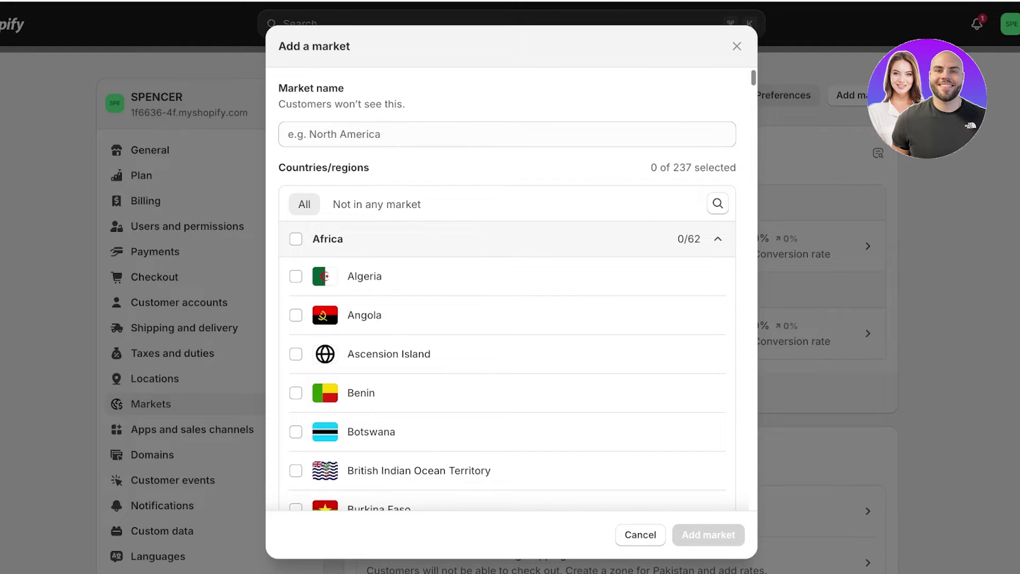
{"action": "scroll", "coordinate": [507, 319], "scroll_direction": "down", "scroll_amount": 10}
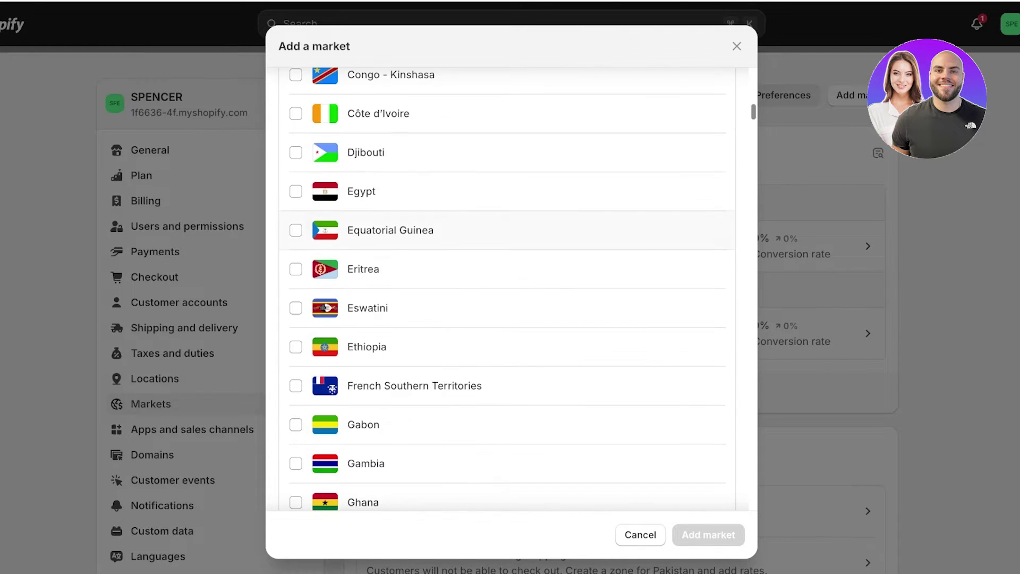
{"action": "scroll", "coordinate": [508, 318], "scroll_direction": "up", "scroll_amount": 10}
{"action": "left_click", "coordinate": [377, 205]}
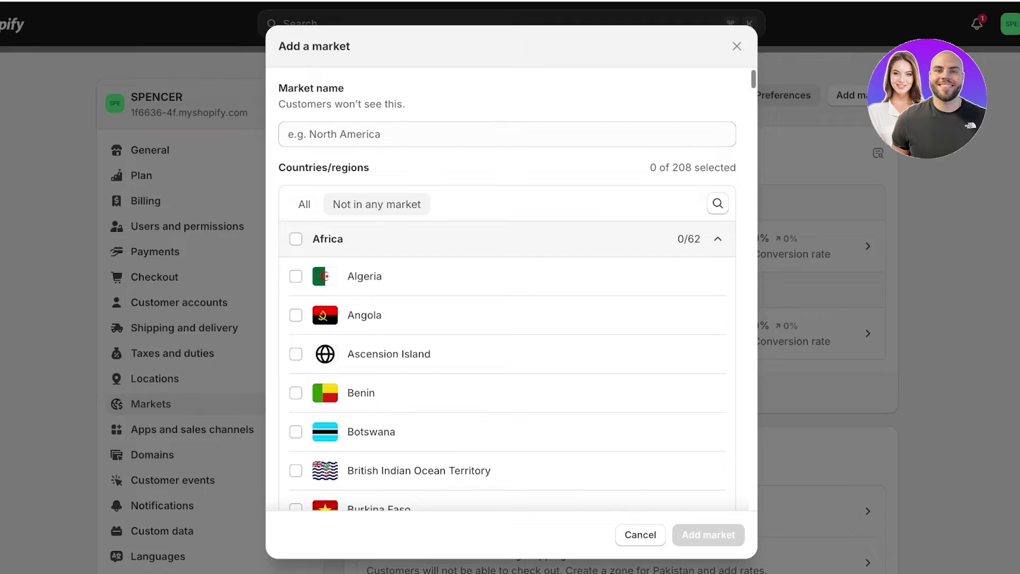
{"action": "scroll", "coordinate": [425, 305], "scroll_direction": "down", "scroll_amount": 20}
{"action": "scroll", "coordinate": [510, 304], "scroll_direction": "down", "scroll_amount": 20}
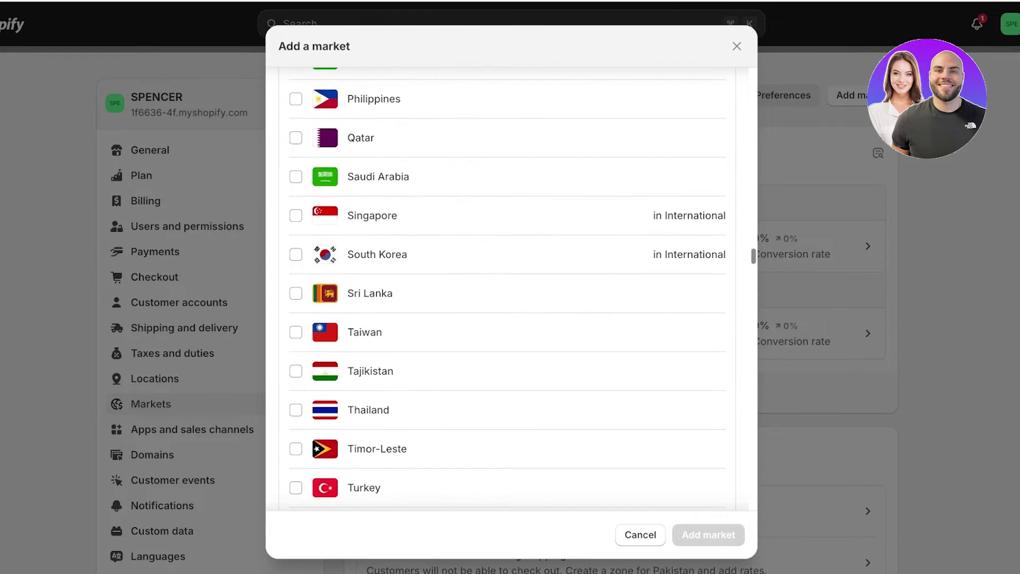
{"action": "scroll", "coordinate": [510, 304], "scroll_direction": "down", "scroll_amount": 20}
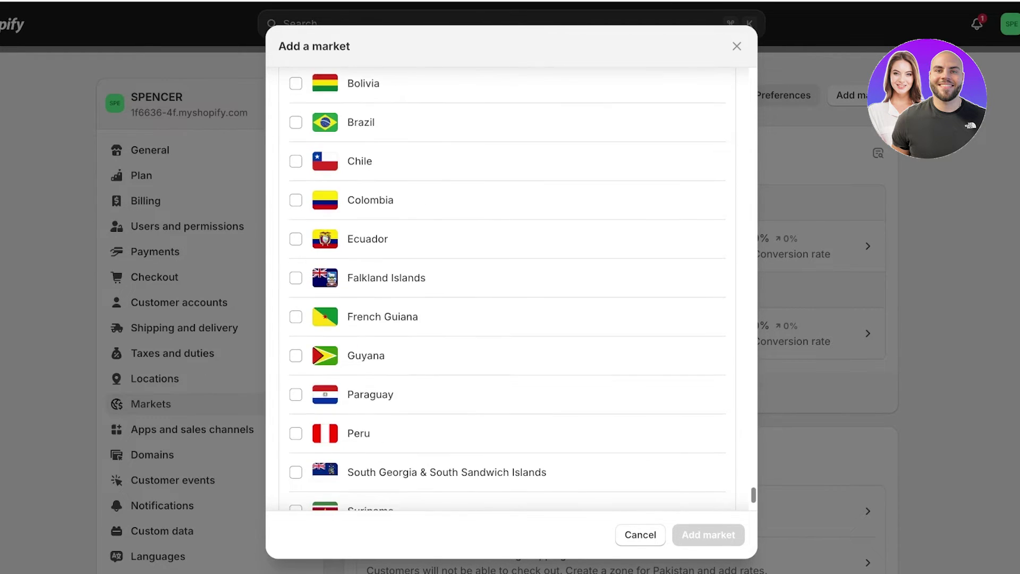
{"action": "scroll", "coordinate": [511, 304], "scroll_direction": "up", "scroll_amount": 5}
{"action": "scroll", "coordinate": [510, 289], "scroll_direction": "up", "scroll_amount": 12}
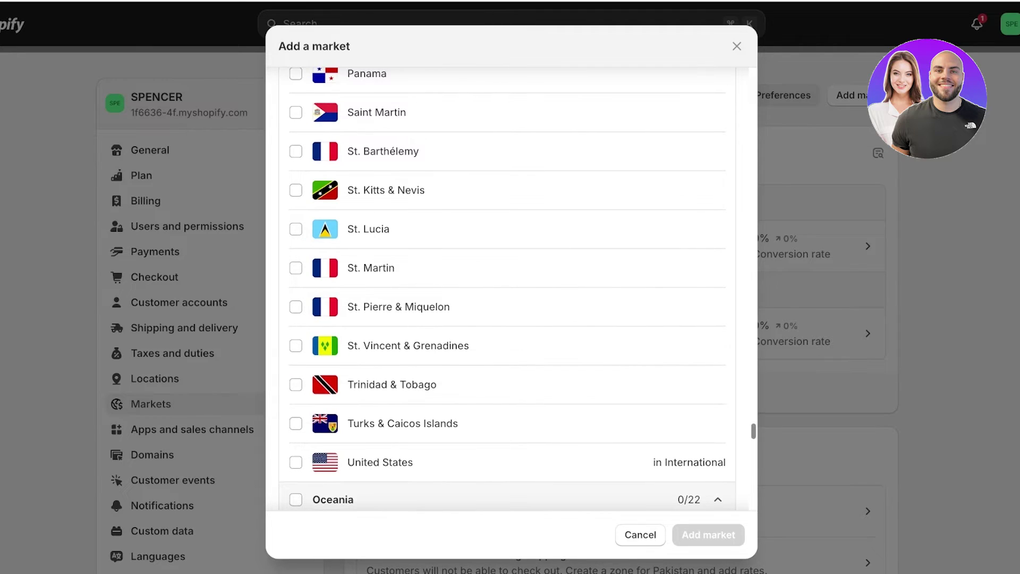
{"action": "scroll", "coordinate": [508, 289], "scroll_direction": "up", "scroll_amount": 15}
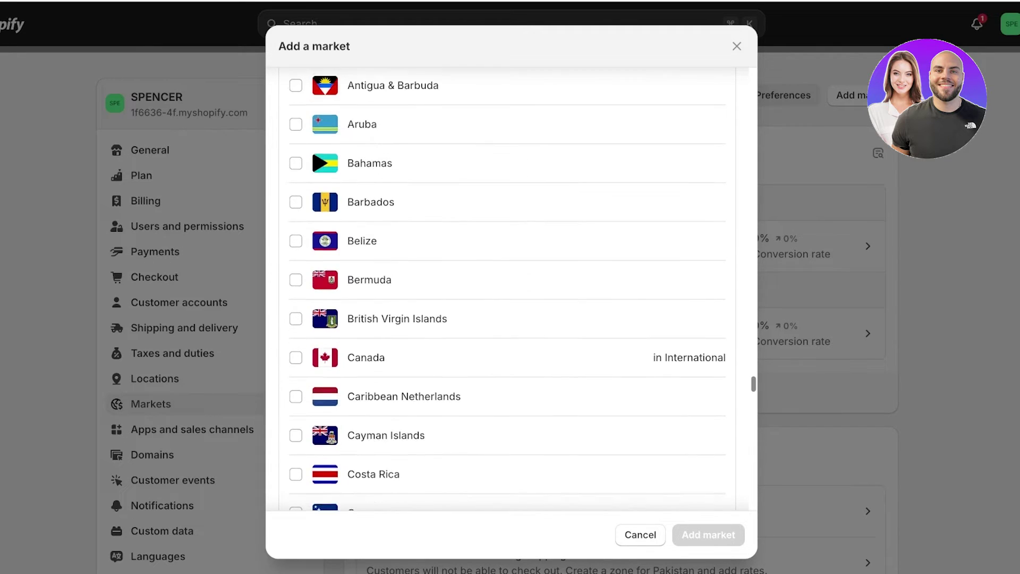
{"action": "scroll", "coordinate": [508, 289], "scroll_direction": "up", "scroll_amount": 2}
{"action": "left_click", "coordinate": [297, 259]}
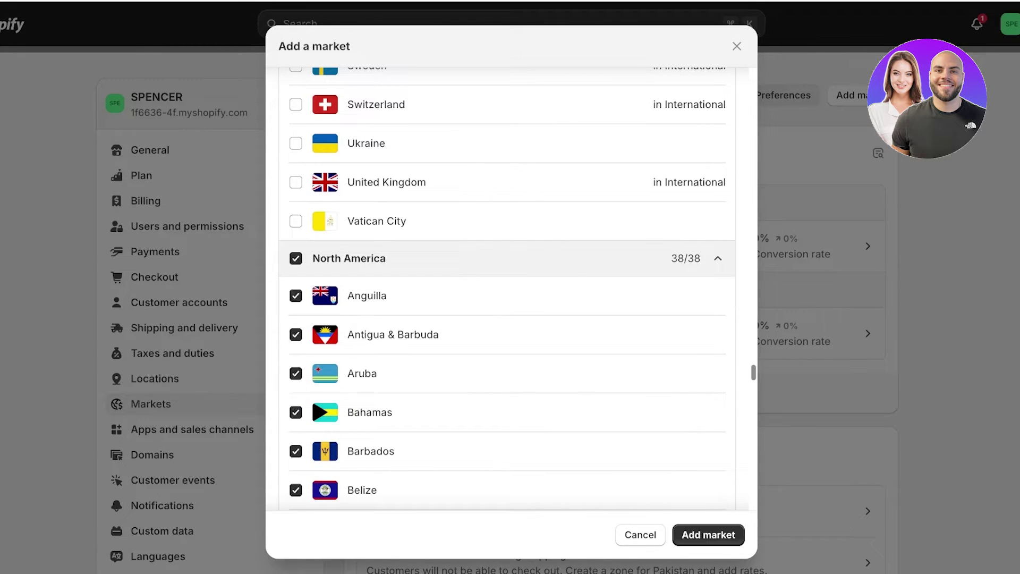
Exclude Trinidad & Tobago, St. Pierre & Miquelon, St. Martin, St. Lucia, St. Kitts & Nevis, St. Barthélemy and Saint Martin from the new market.
{"action": "scroll", "coordinate": [507, 289], "scroll_direction": "down", "scroll_amount": 20}
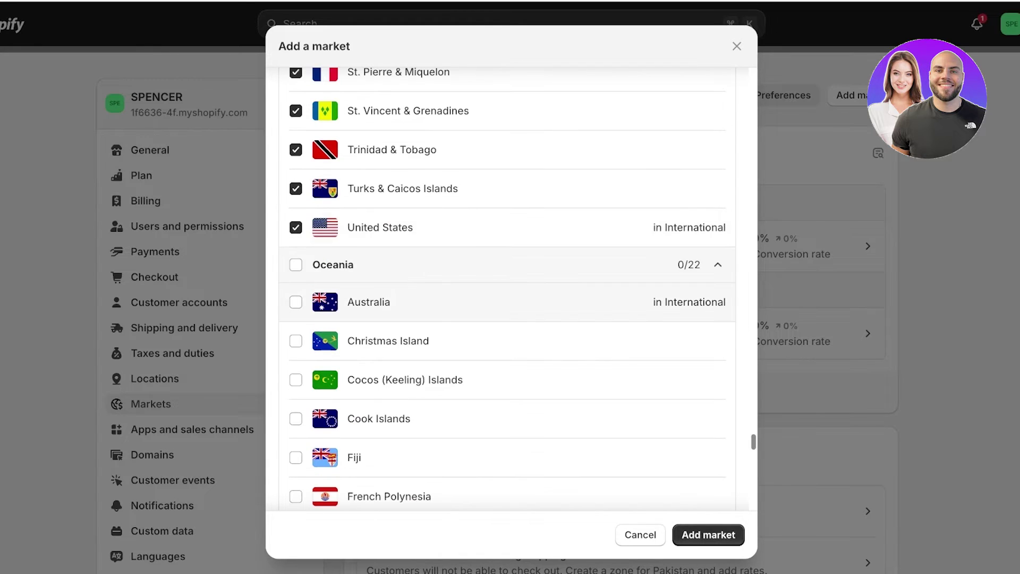
{"action": "scroll", "coordinate": [508, 319], "scroll_direction": "up", "scroll_amount": 4}
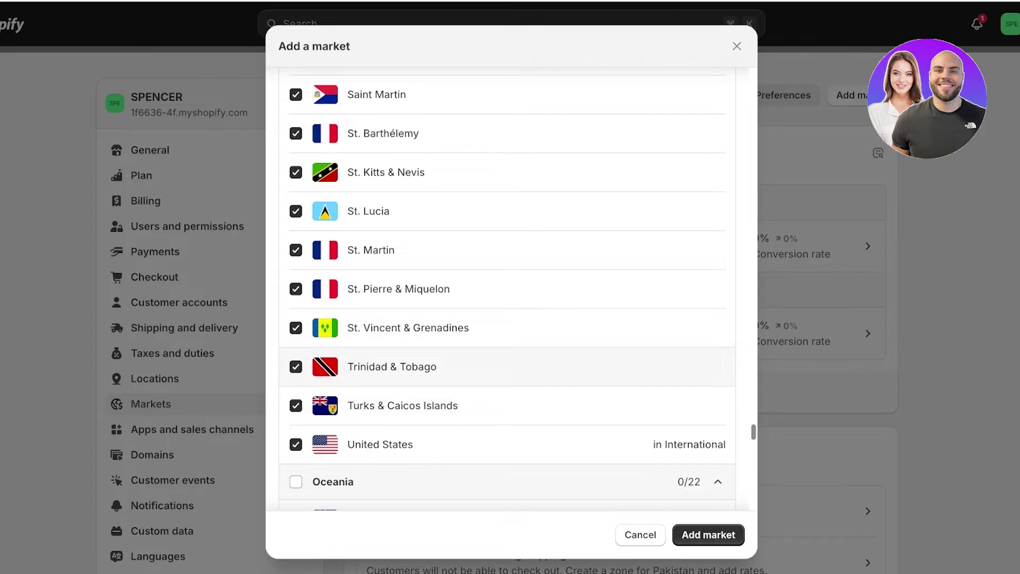
{"action": "left_click", "coordinate": [295, 366]}
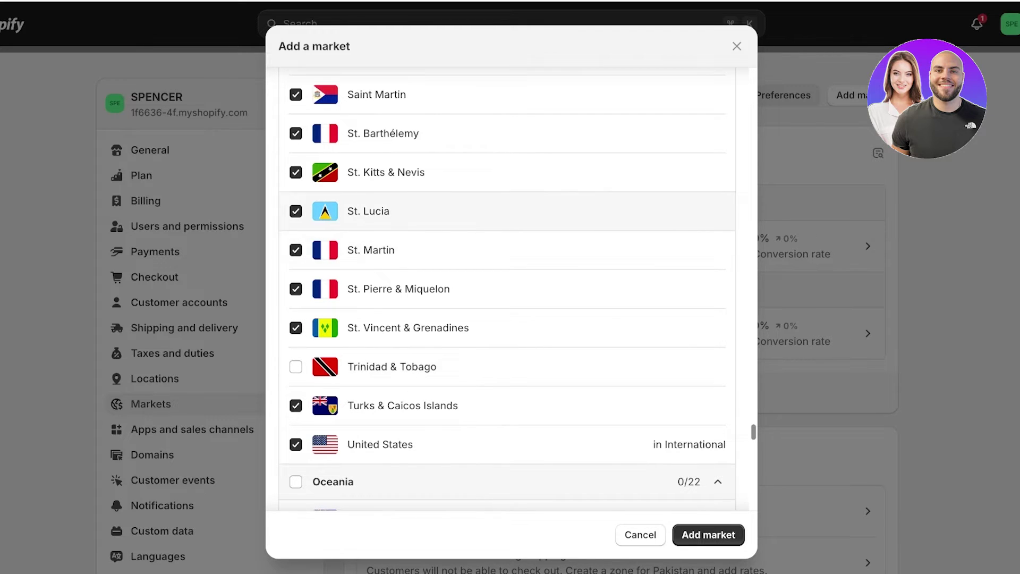
{"action": "left_click", "coordinate": [296, 289]}
{"action": "left_click", "coordinate": [296, 250]}
{"action": "left_click", "coordinate": [296, 211]}
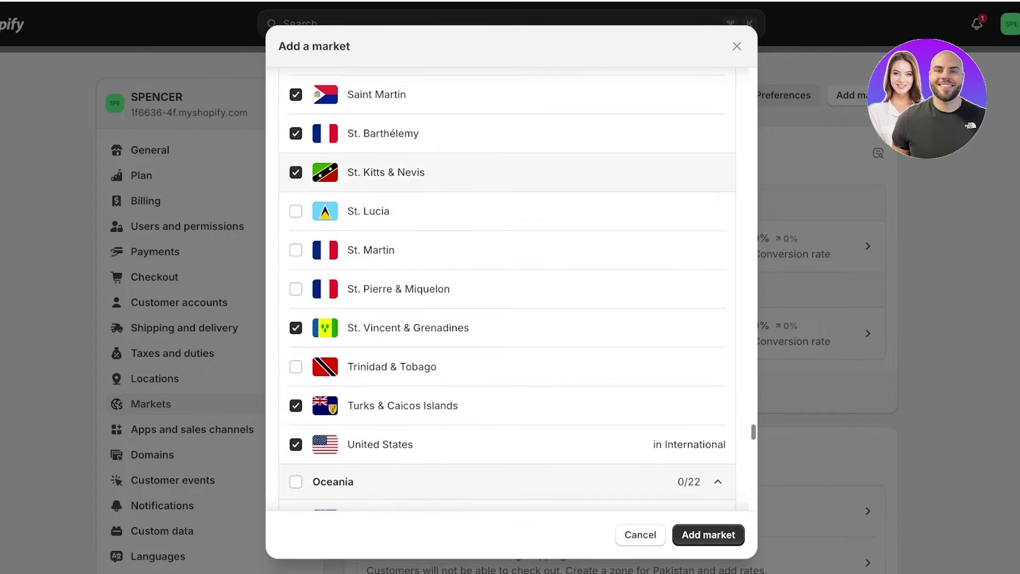
{"action": "left_click", "coordinate": [295, 172]}
{"action": "left_click", "coordinate": [295, 134]}
{"action": "left_click", "coordinate": [295, 94]}
Exclude Panama, Nicaragua and Montserrat from the new market's North America countries.
{"action": "scroll", "coordinate": [508, 289], "scroll_direction": "up", "scroll_amount": 1}
{"action": "scroll", "coordinate": [296, 260], "scroll_direction": "up", "scroll_amount": 3}
{"action": "left_click", "coordinate": [295, 249]}
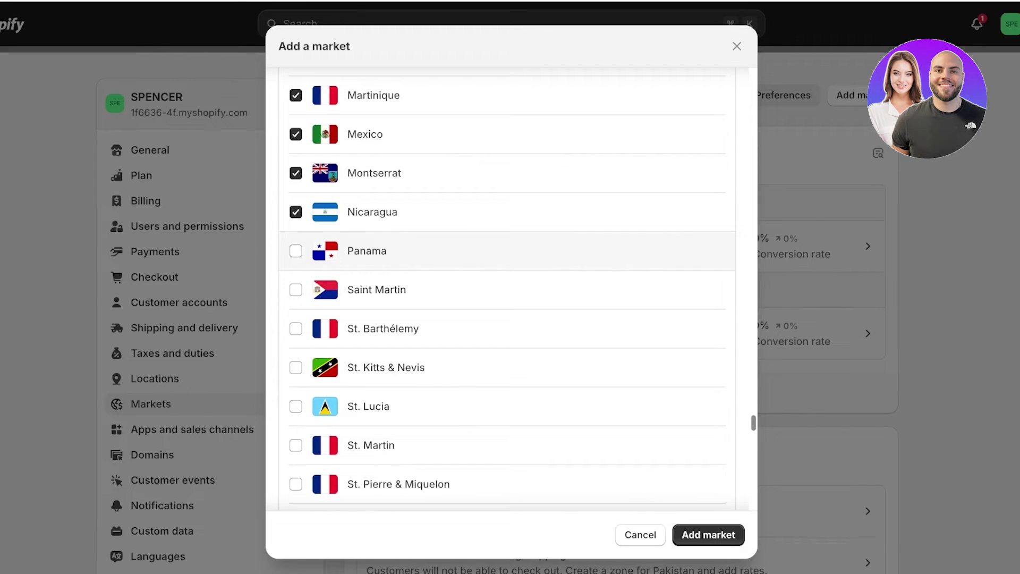
{"action": "scroll", "coordinate": [296, 297], "scroll_direction": "up", "scroll_amount": 3}
{"action": "left_click", "coordinate": [295, 359]}
{"action": "left_click", "coordinate": [295, 321]}
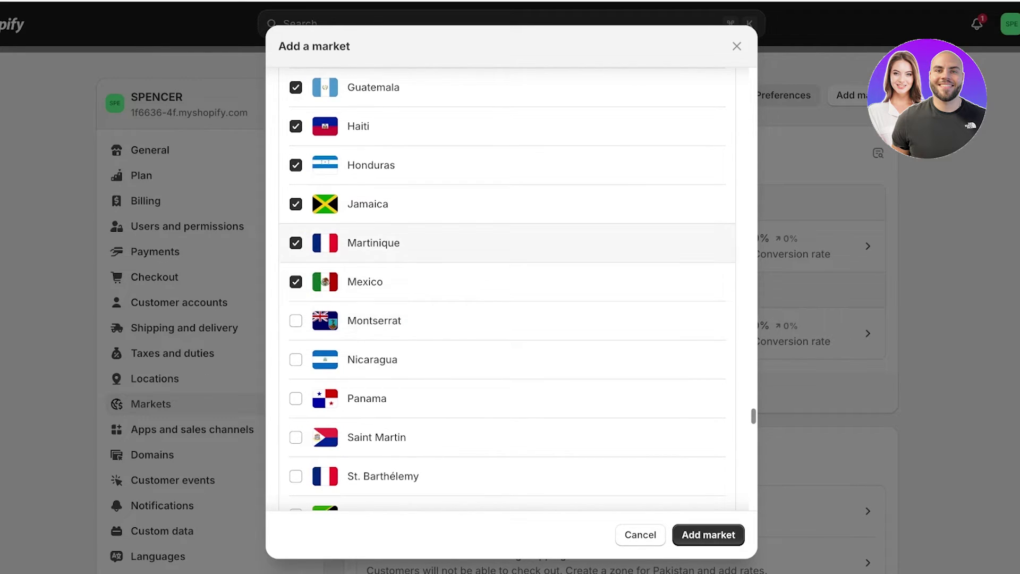
Exclude Guadeloupe, Grenada, Curaçao and Cayman Islands from the new market's North America countries.
{"action": "scroll", "coordinate": [508, 228], "scroll_direction": "up", "scroll_amount": 1}
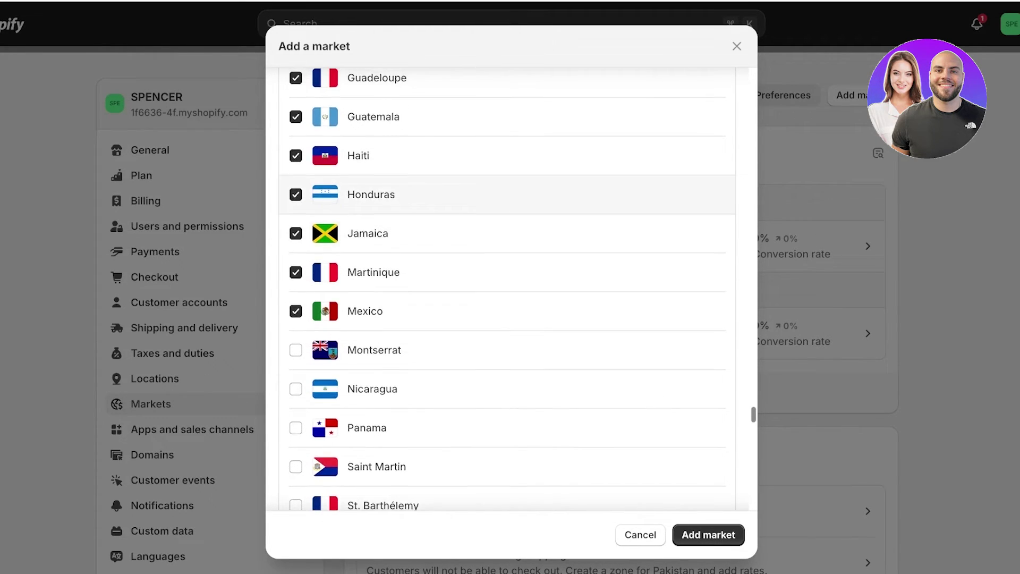
{"action": "scroll", "coordinate": [507, 170], "scroll_direction": "up", "scroll_amount": 4}
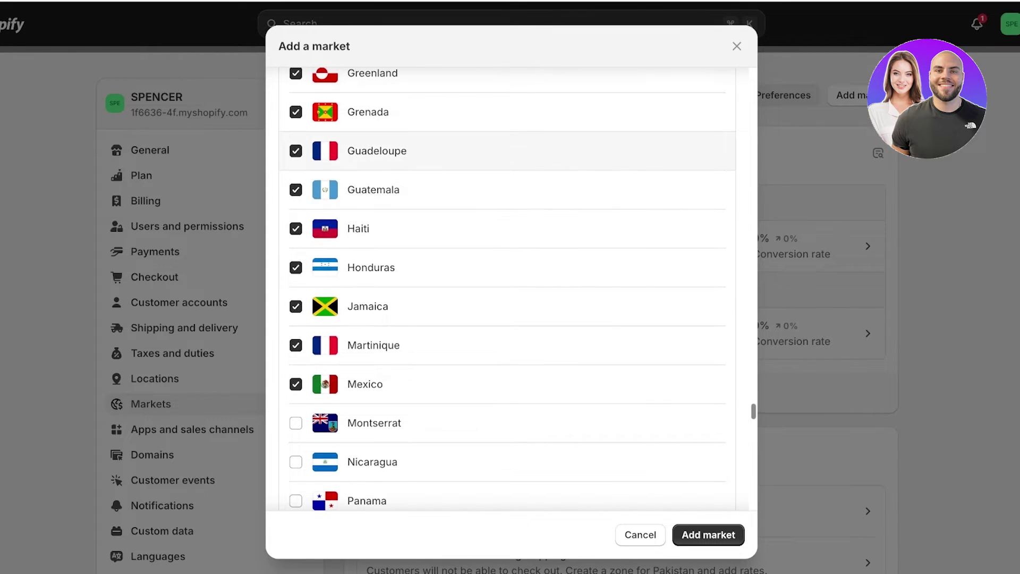
{"action": "left_click", "coordinate": [296, 180]}
{"action": "left_click", "coordinate": [295, 141]}
{"action": "scroll", "coordinate": [296, 194], "scroll_direction": "up", "scroll_amount": 7}
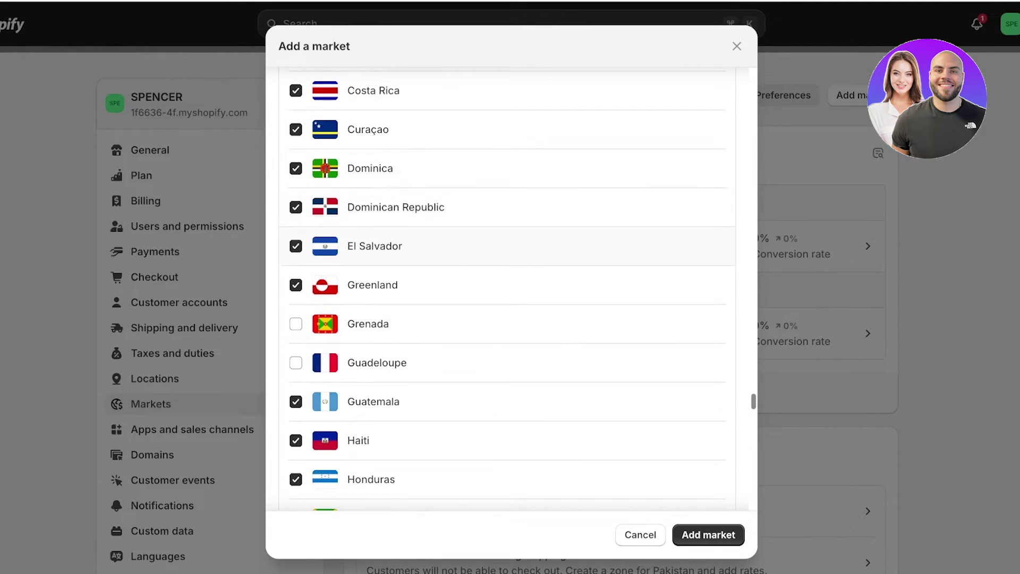
{"action": "scroll", "coordinate": [295, 213], "scroll_direction": "up", "scroll_amount": 2}
{"action": "left_click", "coordinate": [296, 167]}
{"action": "scroll", "coordinate": [295, 234], "scroll_direction": "up", "scroll_amount": 6}
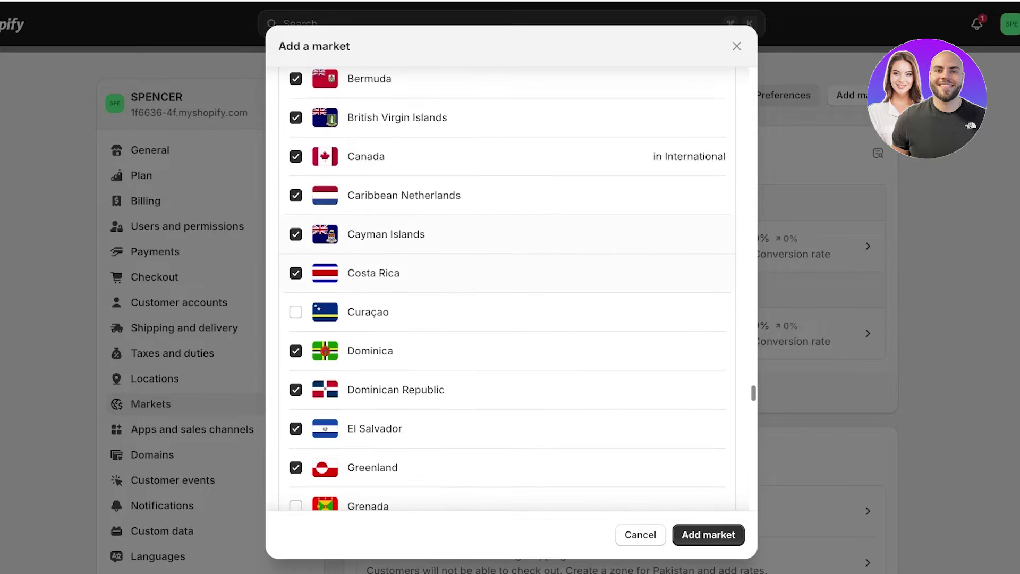
{"action": "left_click", "coordinate": [296, 237]}
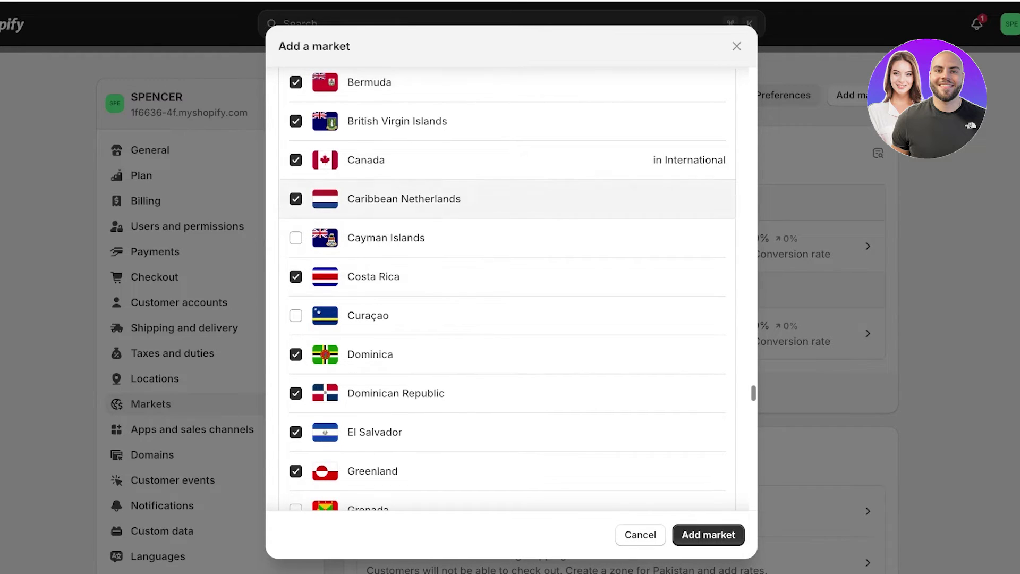
Name the new market North America and add it to the store.
{"action": "scroll", "coordinate": [372, 207], "scroll_direction": "up", "scroll_amount": 5}
{"action": "scroll", "coordinate": [372, 207], "scroll_direction": "up", "scroll_amount": 15}
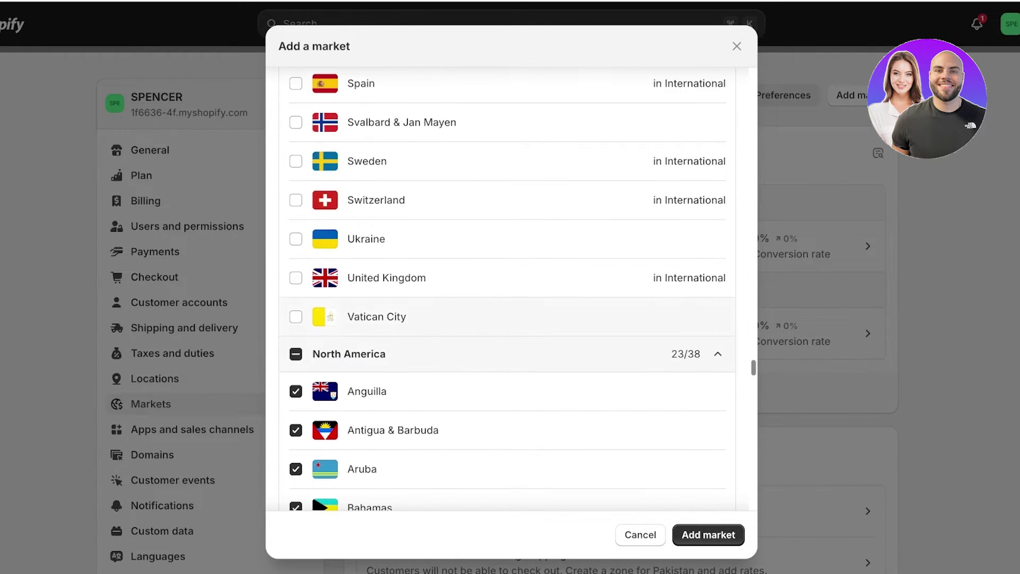
{"action": "scroll", "coordinate": [507, 289], "scroll_direction": "down", "scroll_amount": 3}
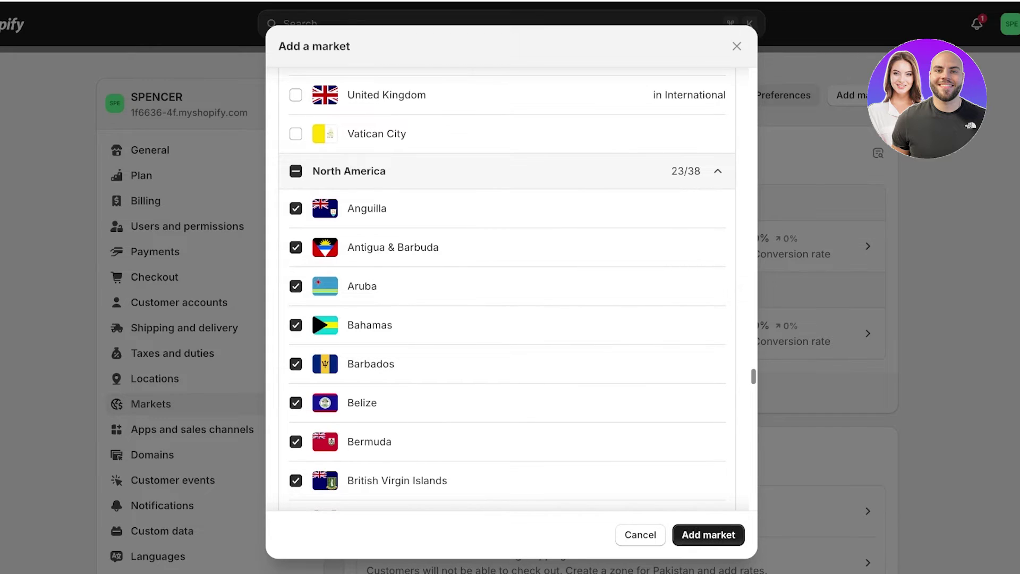
{"action": "scroll", "coordinate": [507, 290], "scroll_direction": "up", "scroll_amount": 20}
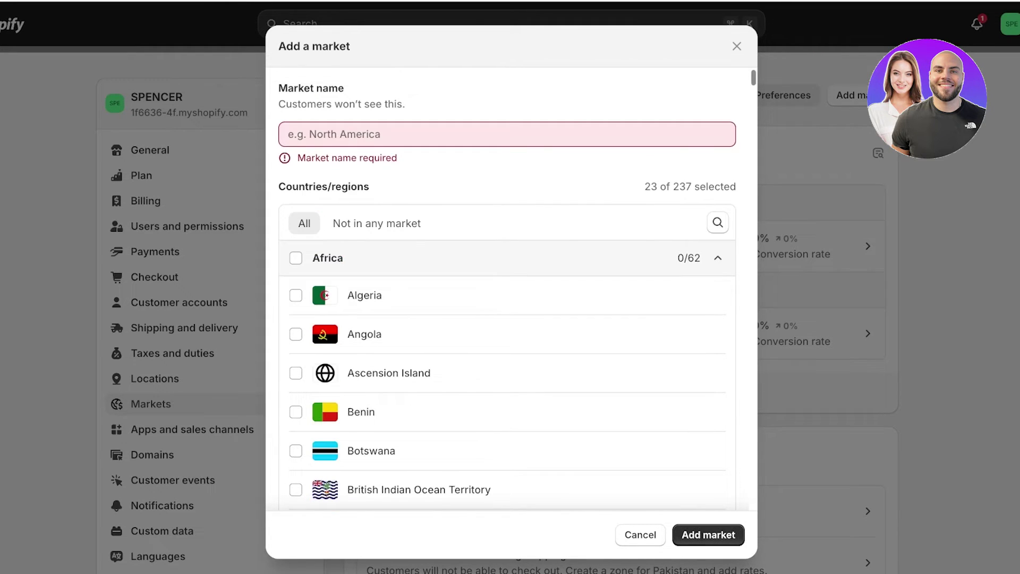
{"action": "left_click", "coordinate": [507, 134]}
{"action": "type", "text": "North Amer"}
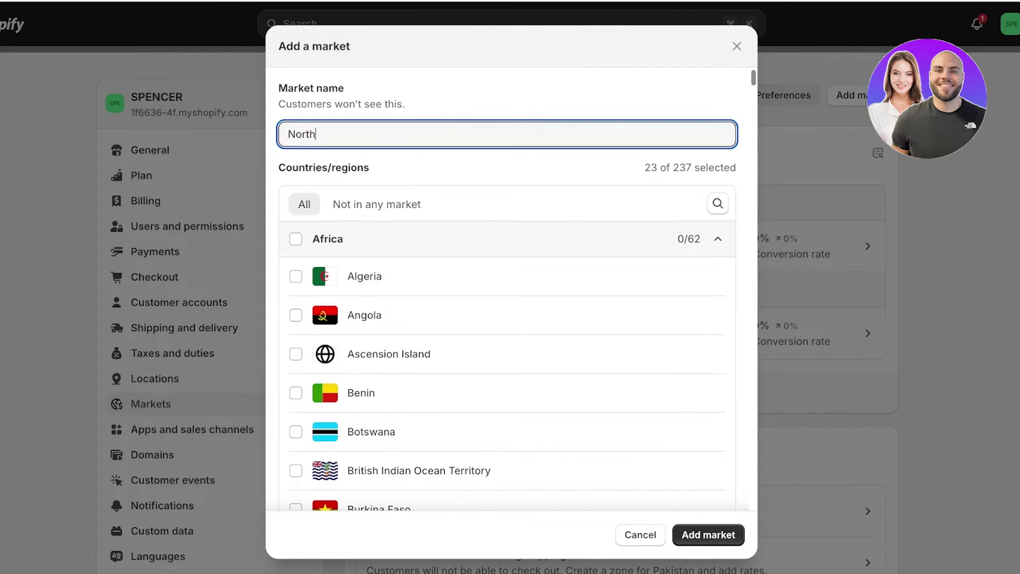
{"action": "type", "text": "ica"}
{"action": "key", "text": "Return"}
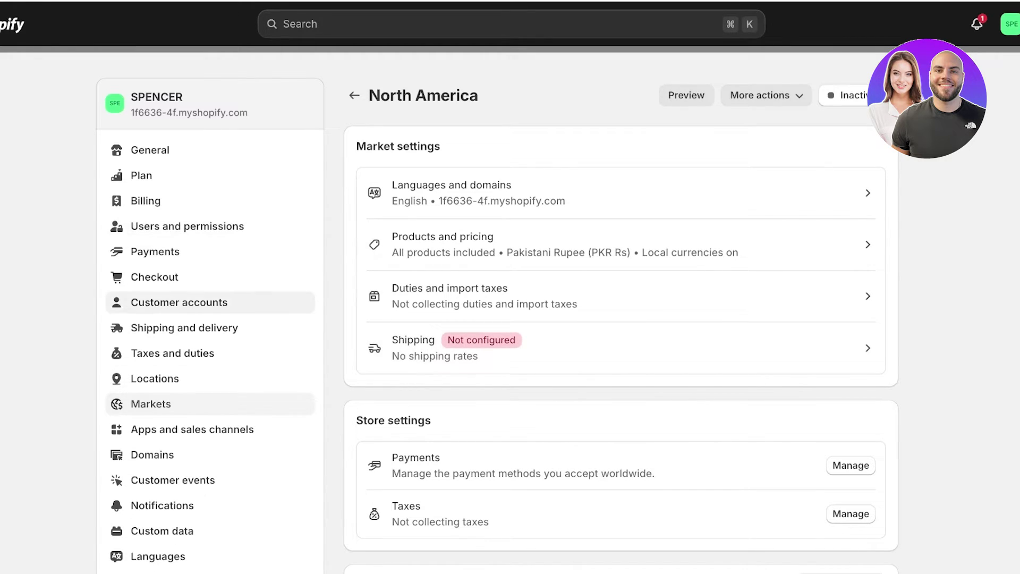
Check the markets overview and go to the General profile's shipping zones in the Shipping and delivery settings.
{"action": "left_click", "coordinate": [151, 405]}
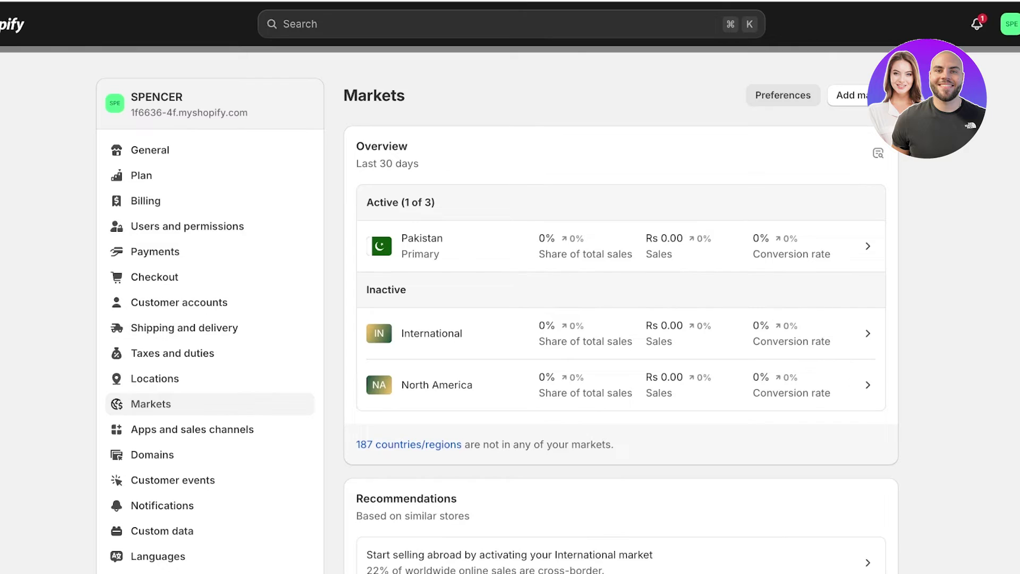
{"action": "left_click", "coordinate": [184, 328]}
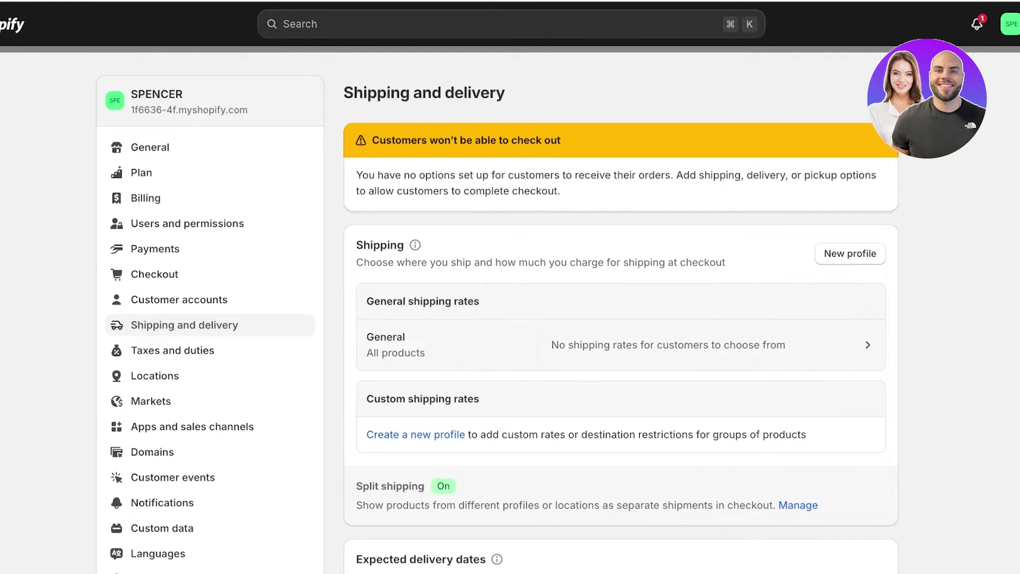
{"action": "left_click", "coordinate": [621, 345]}
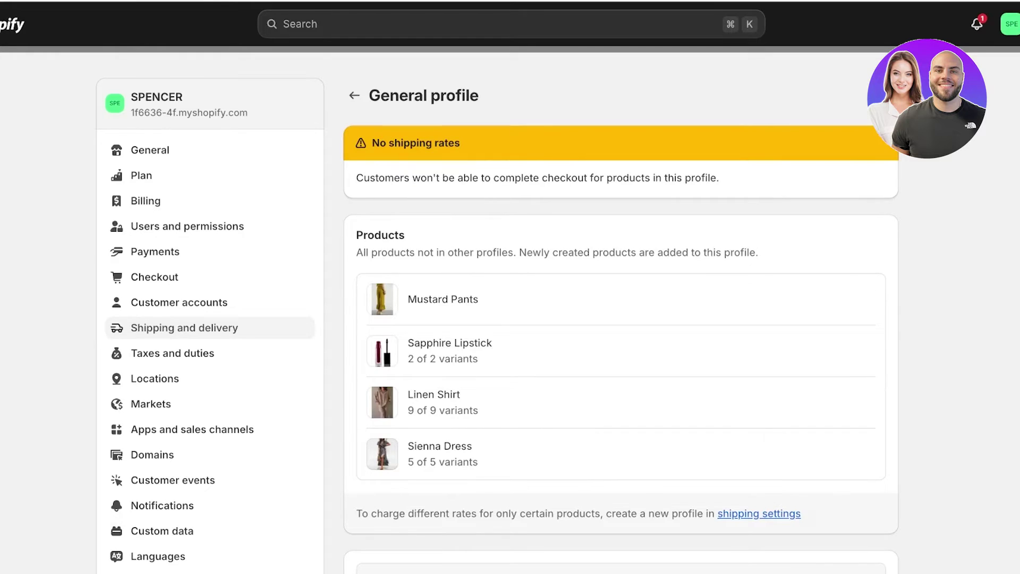
{"action": "scroll", "coordinate": [617, 319], "scroll_direction": "down", "scroll_amount": 7}
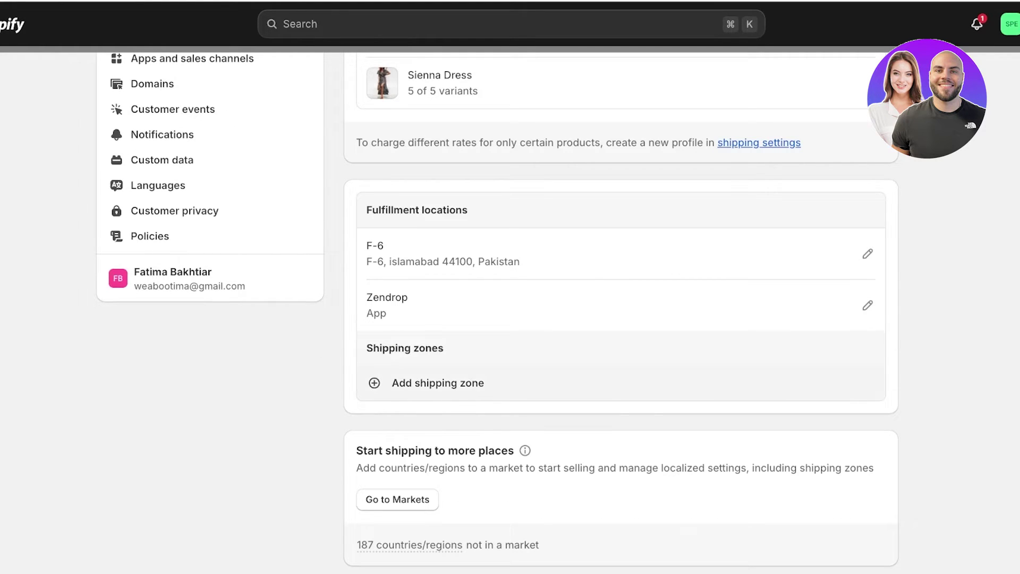
Start a new shipping zone in the General profile and collapse the Asia and Europe country lists.
{"action": "left_click", "coordinate": [438, 382]}
{"action": "scroll", "coordinate": [511, 340], "scroll_direction": "down", "scroll_amount": 1}
{"action": "scroll", "coordinate": [510, 340], "scroll_direction": "down", "scroll_amount": 20}
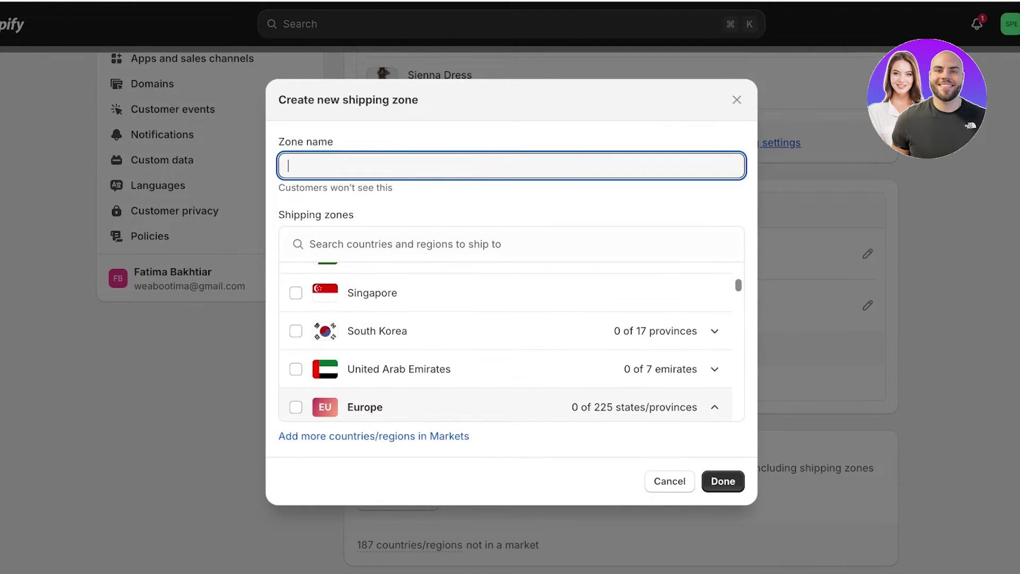
{"action": "scroll", "coordinate": [511, 340], "scroll_direction": "up", "scroll_amount": 20}
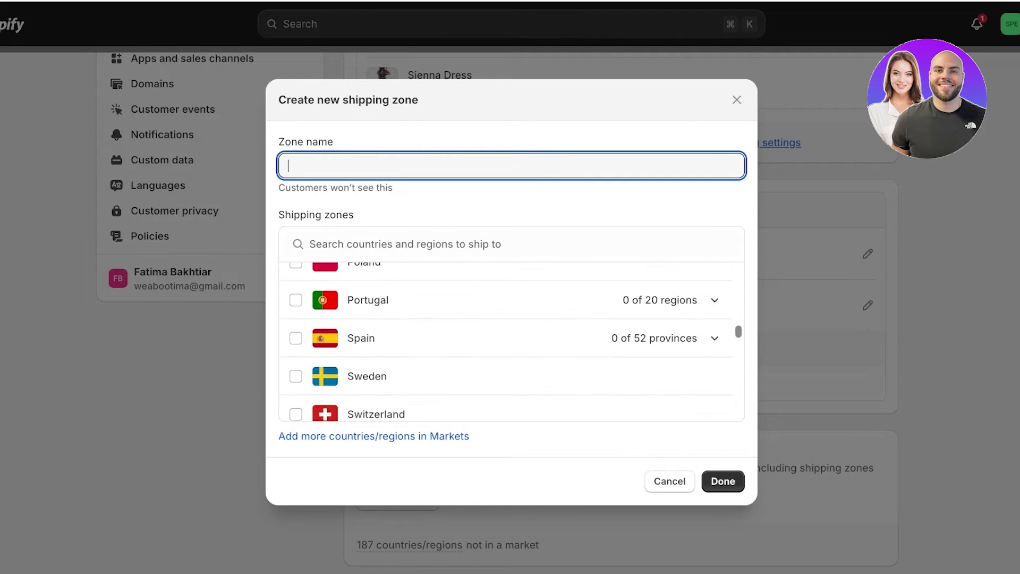
{"action": "left_click", "coordinate": [510, 245]}
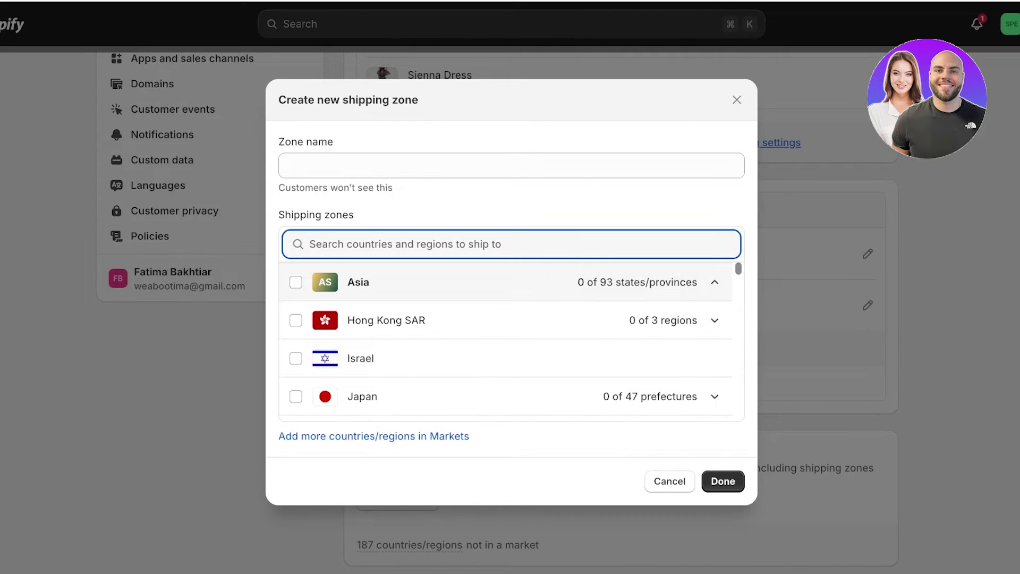
{"action": "left_click", "coordinate": [715, 282]}
{"action": "left_click", "coordinate": [715, 321]}
Include all of North America in the new shipping zone and review its selected countries.
{"action": "scroll", "coordinate": [505, 341], "scroll_direction": "down", "scroll_amount": 10}
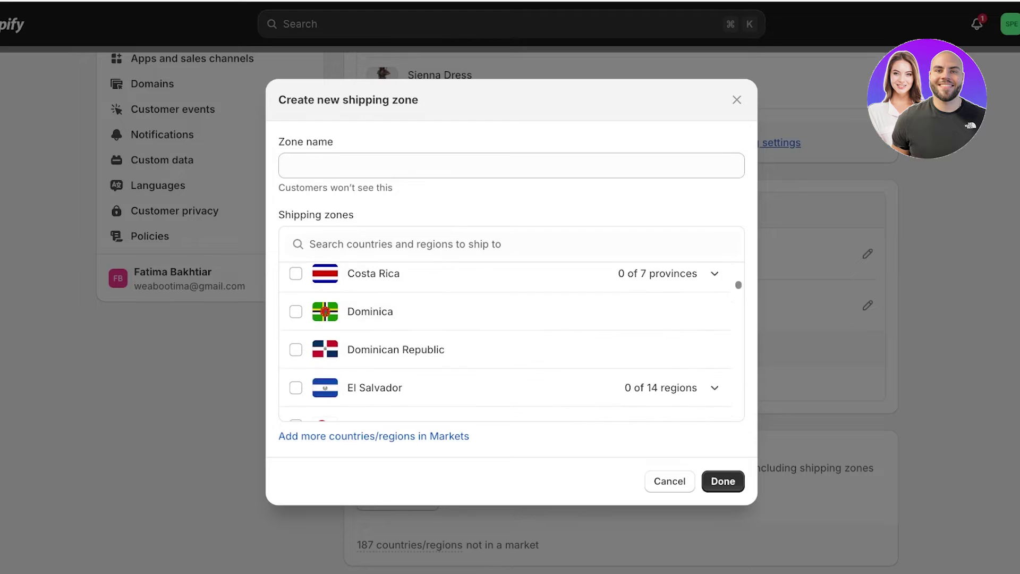
{"action": "scroll", "coordinate": [505, 340], "scroll_direction": "up", "scroll_amount": 2}
{"action": "scroll", "coordinate": [510, 340], "scroll_direction": "up", "scroll_amount": 8}
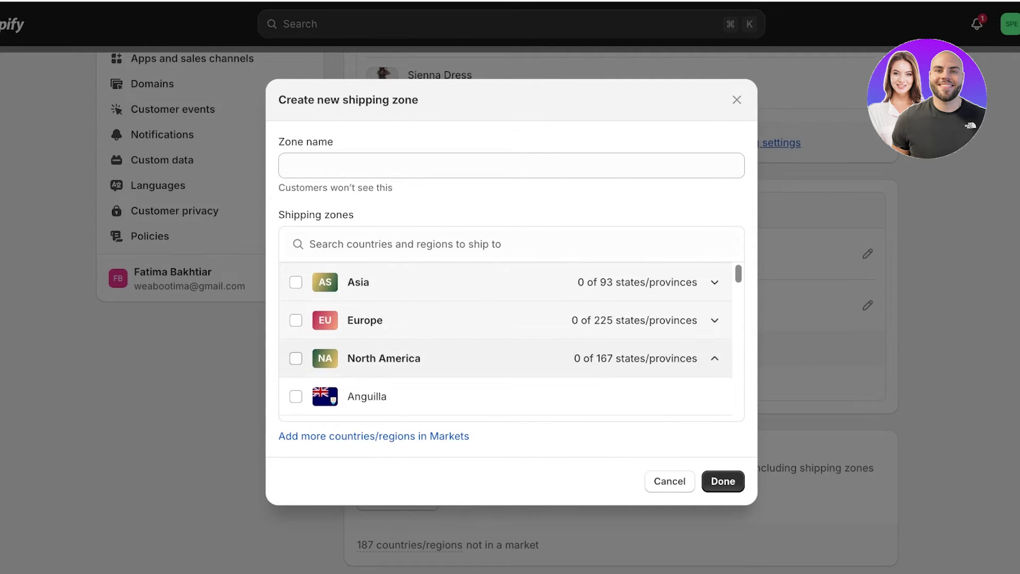
{"action": "key", "text": "space"}
{"action": "scroll", "coordinate": [510, 341], "scroll_direction": "down", "scroll_amount": 8}
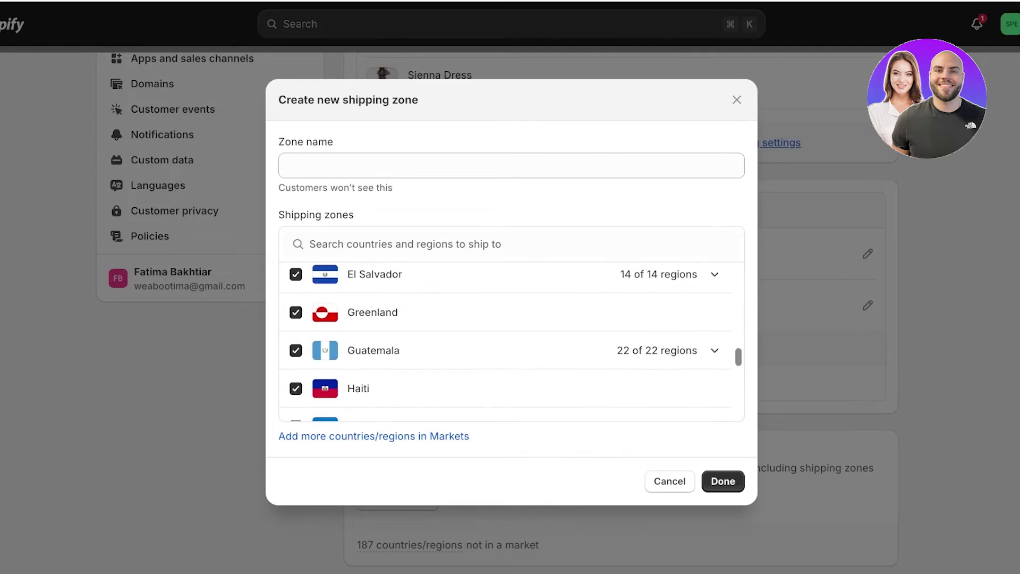
{"action": "scroll", "coordinate": [510, 340], "scroll_direction": "up", "scroll_amount": 8}
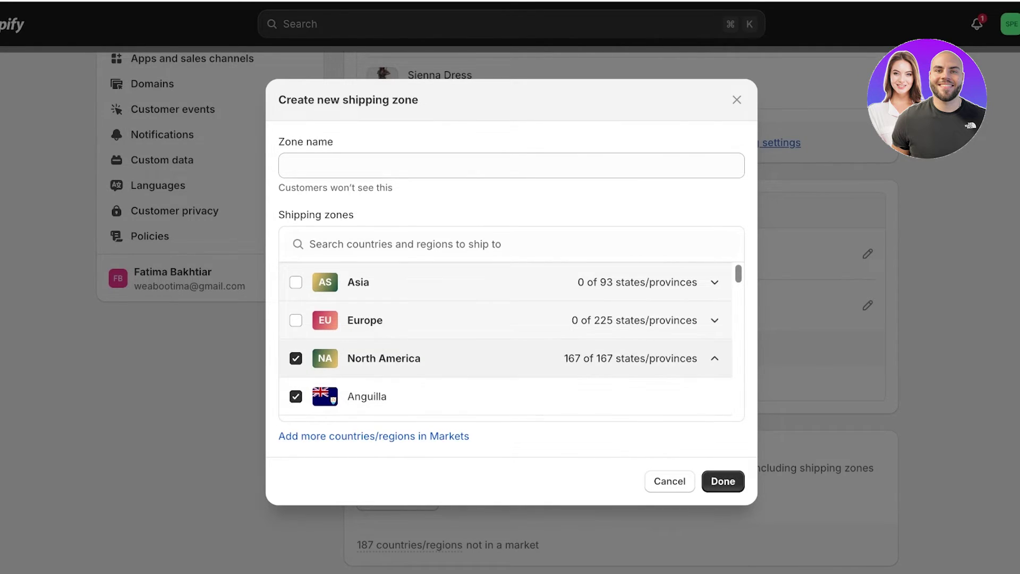
{"action": "left_click", "coordinate": [715, 358]}
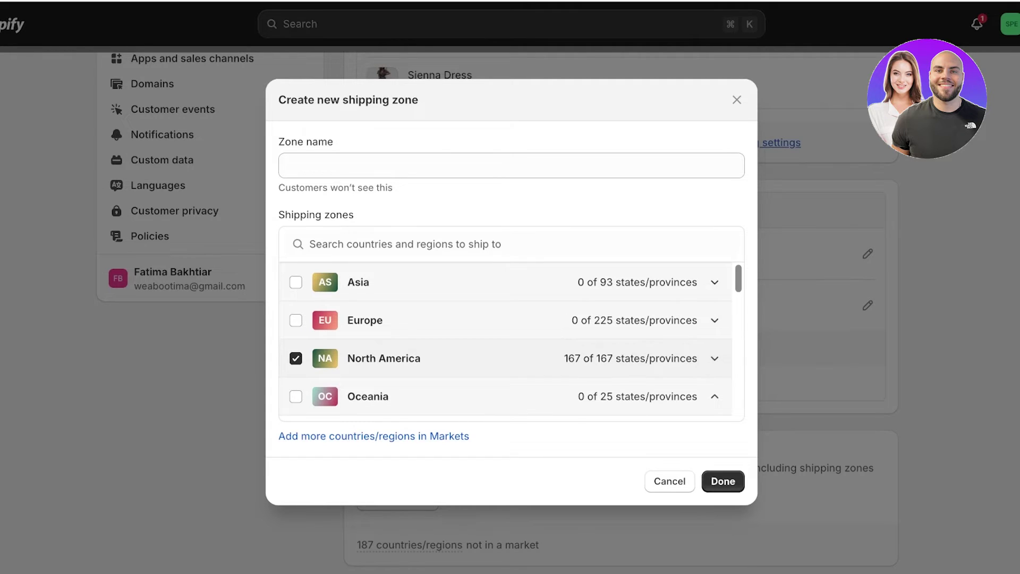
{"action": "key", "text": "Return"}
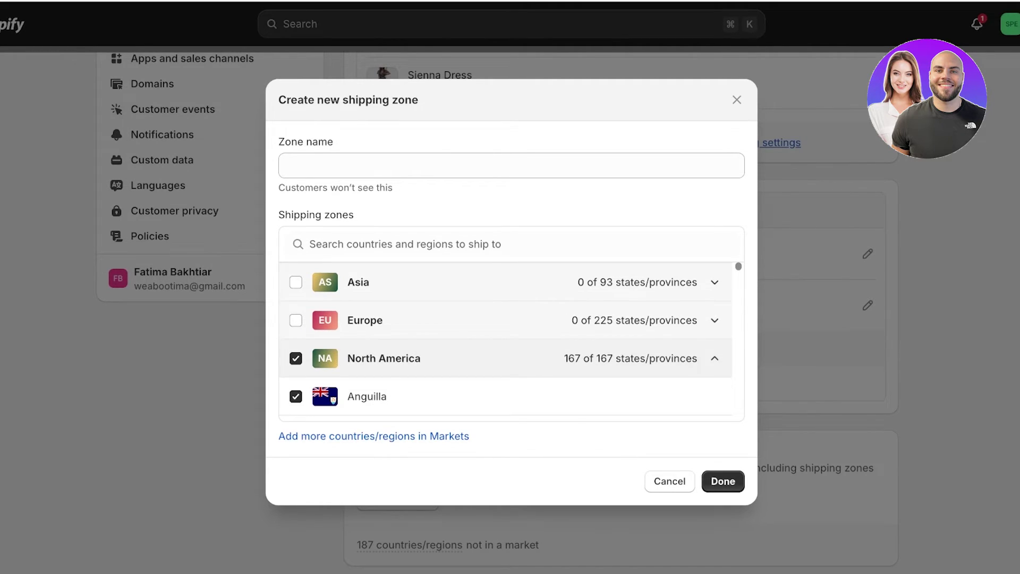
{"action": "left_click", "coordinate": [296, 359]}
{"action": "scroll", "coordinate": [505, 342], "scroll_direction": "down", "scroll_amount": 2}
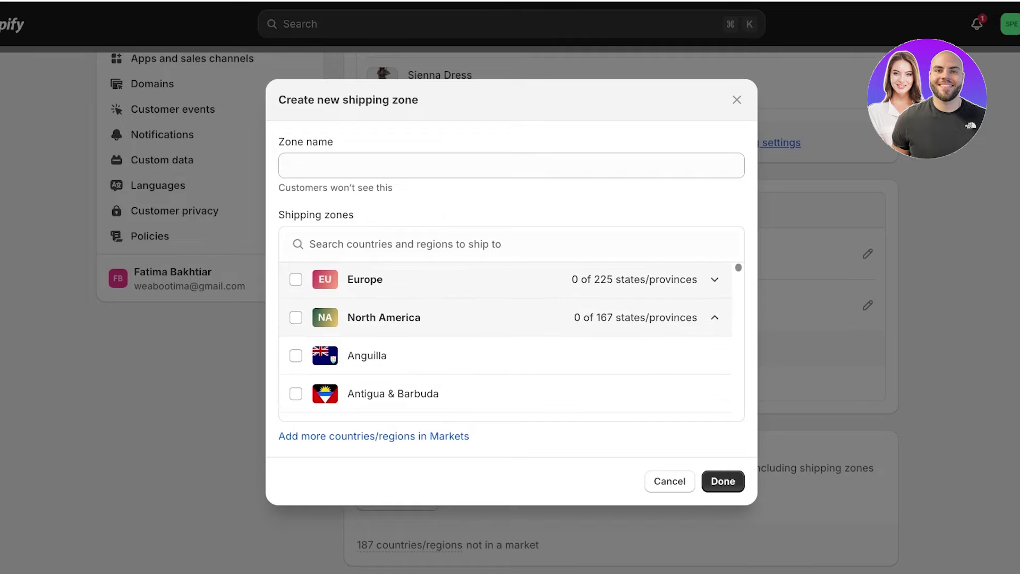
{"action": "key", "text": "space"}
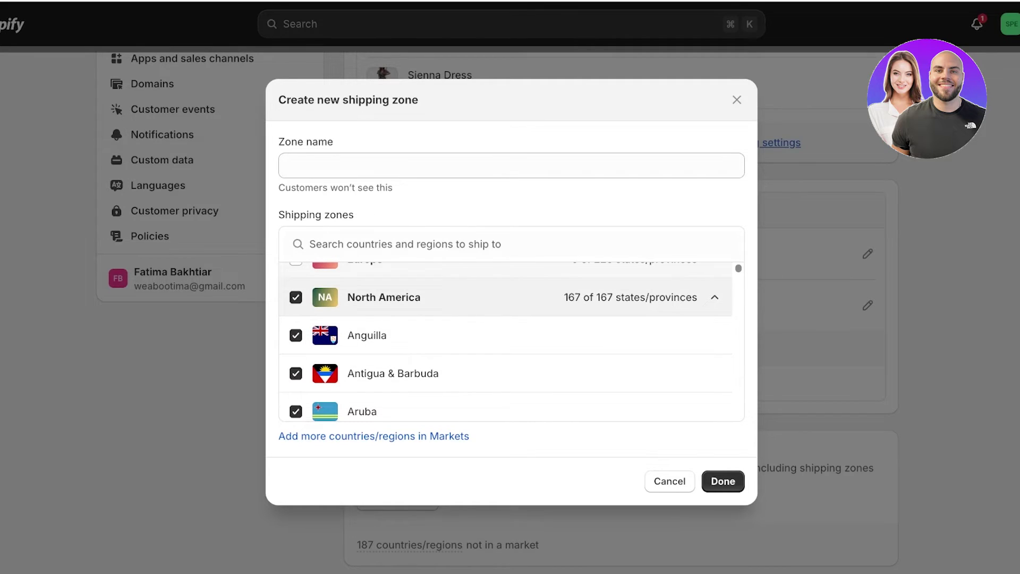
Exclude the United States, Mexico and Canada from the North American countries selected for the new shipping zone.
{"action": "scroll", "coordinate": [505, 342], "scroll_direction": "down", "scroll_amount": 10}
{"action": "scroll", "coordinate": [505, 342], "scroll_direction": "down", "scroll_amount": 10}
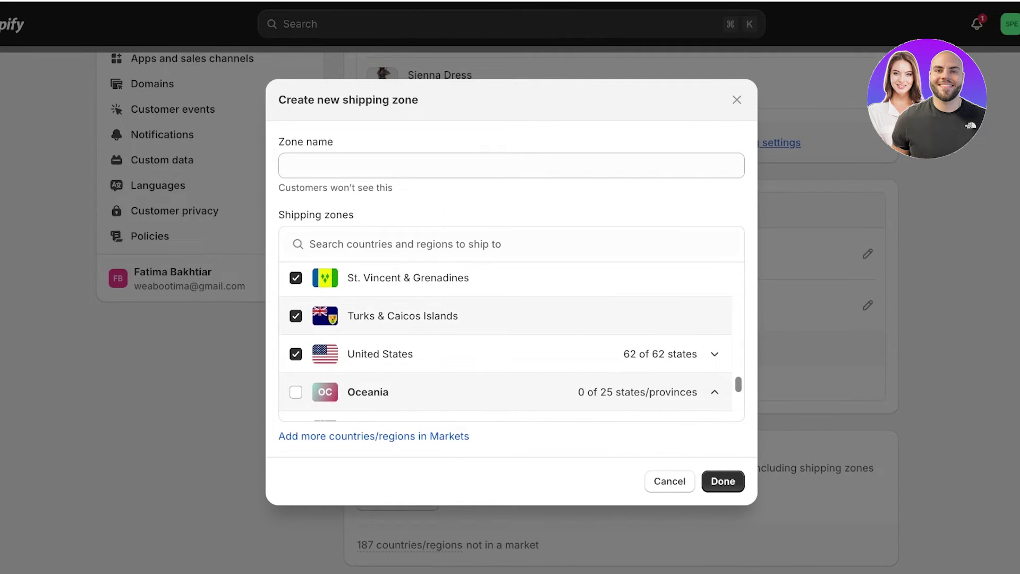
{"action": "left_click", "coordinate": [714, 354]}
{"action": "left_click", "coordinate": [296, 354]}
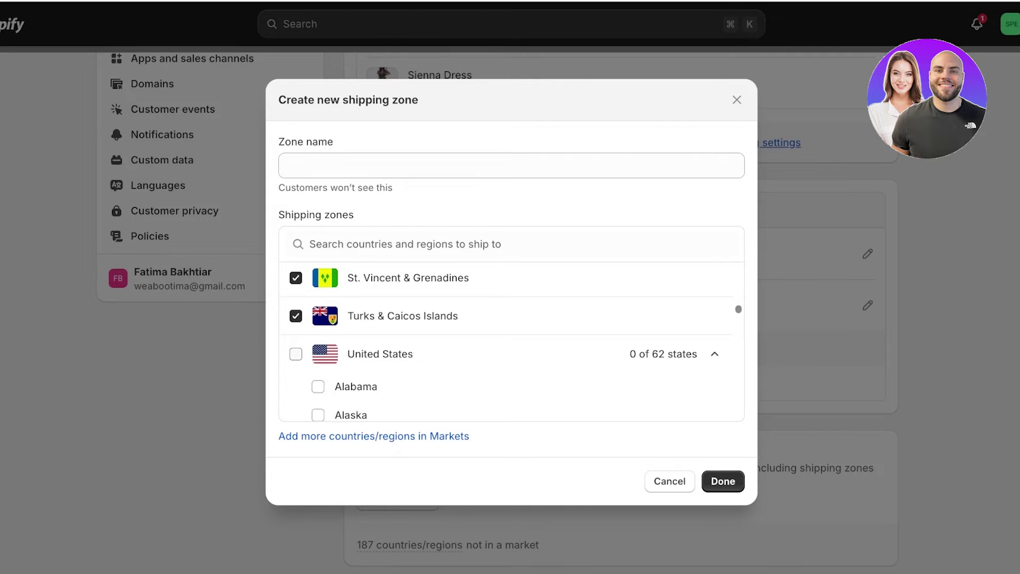
{"action": "scroll", "coordinate": [505, 342], "scroll_direction": "up", "scroll_amount": 10}
{"action": "scroll", "coordinate": [505, 342], "scroll_direction": "down", "scroll_amount": 1}
{"action": "scroll", "coordinate": [505, 342], "scroll_direction": "down", "scroll_amount": 2}
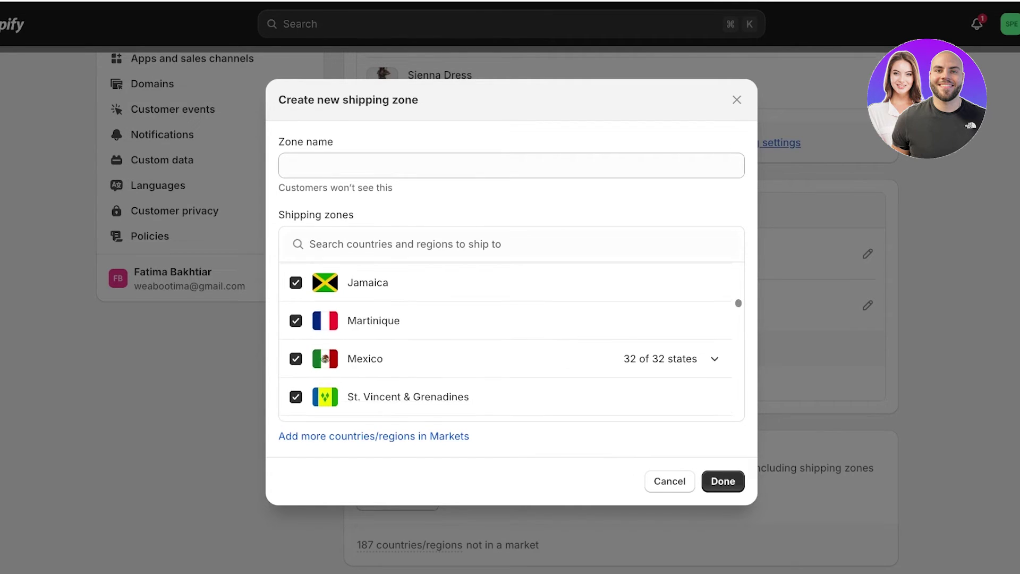
{"action": "left_click", "coordinate": [296, 321]}
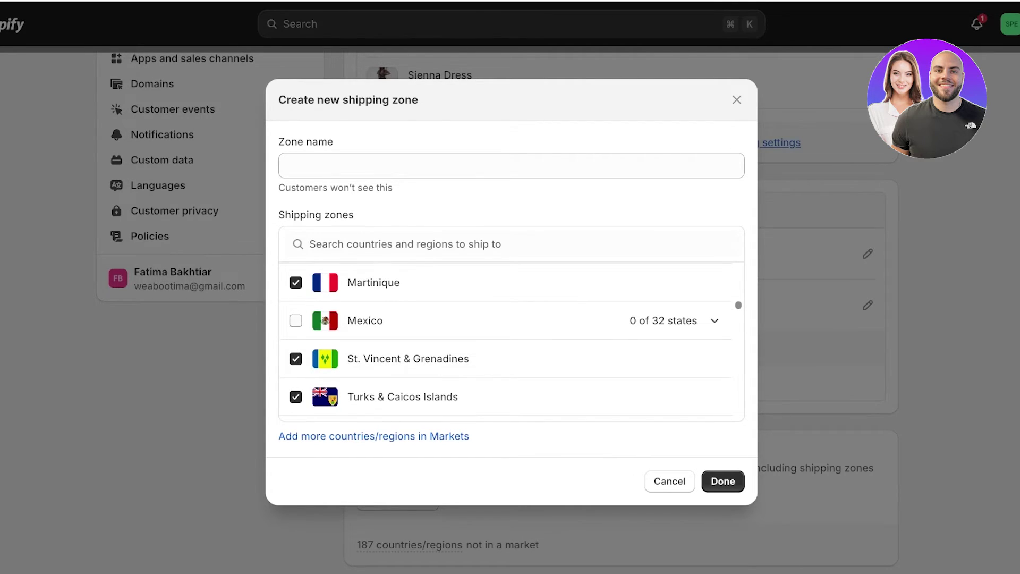
{"action": "scroll", "coordinate": [505, 341], "scroll_direction": "up", "scroll_amount": 15}
{"action": "scroll", "coordinate": [506, 341], "scroll_direction": "up", "scroll_amount": 1}
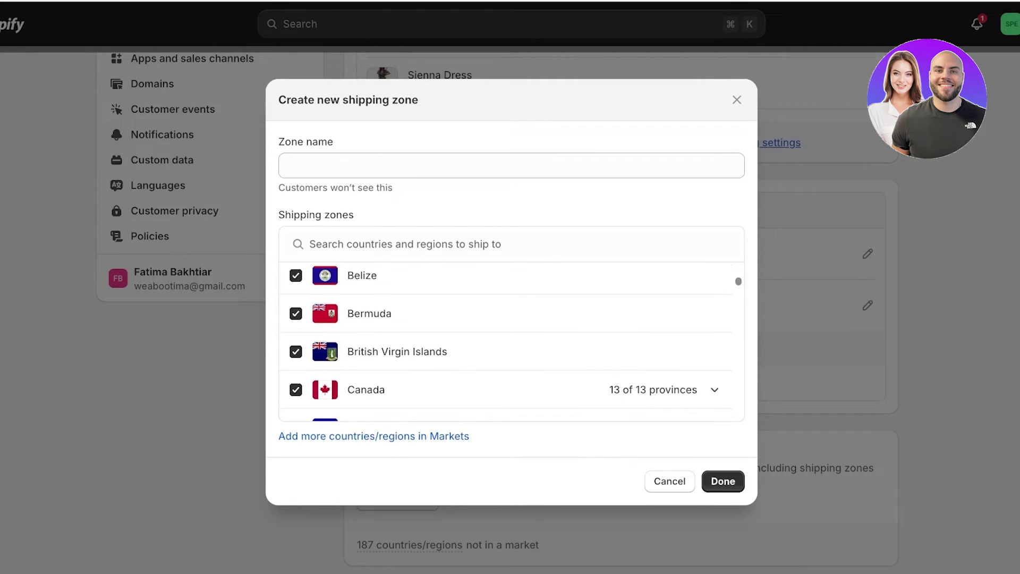
{"action": "left_click", "coordinate": [296, 390]}
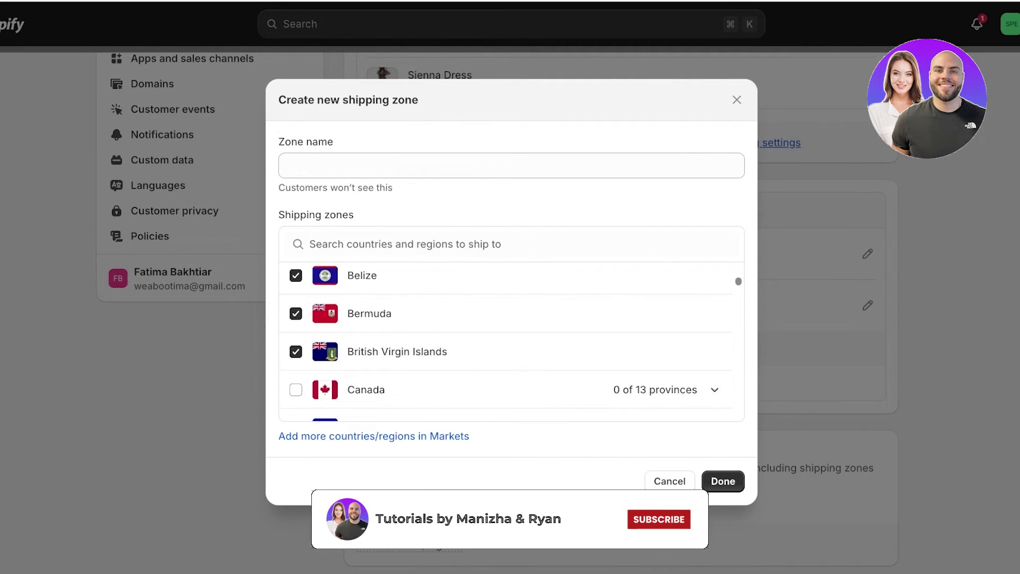
Name the shipping zone H-North America and add it to the General profile.
{"action": "left_click", "coordinate": [340, 166]}
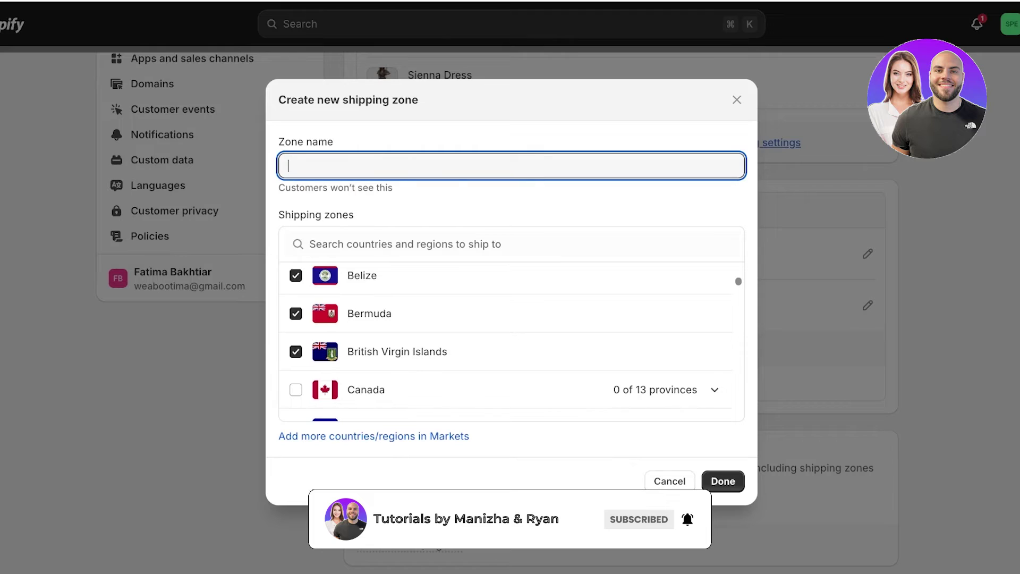
{"action": "type", "text": "Rural"}
{"action": "key", "text": "BackSpace"}
{"action": "key", "text": "BackSpace"}
{"action": "key", "text": "BackSpace"}
{"action": "key", "text": "BackSpace"}
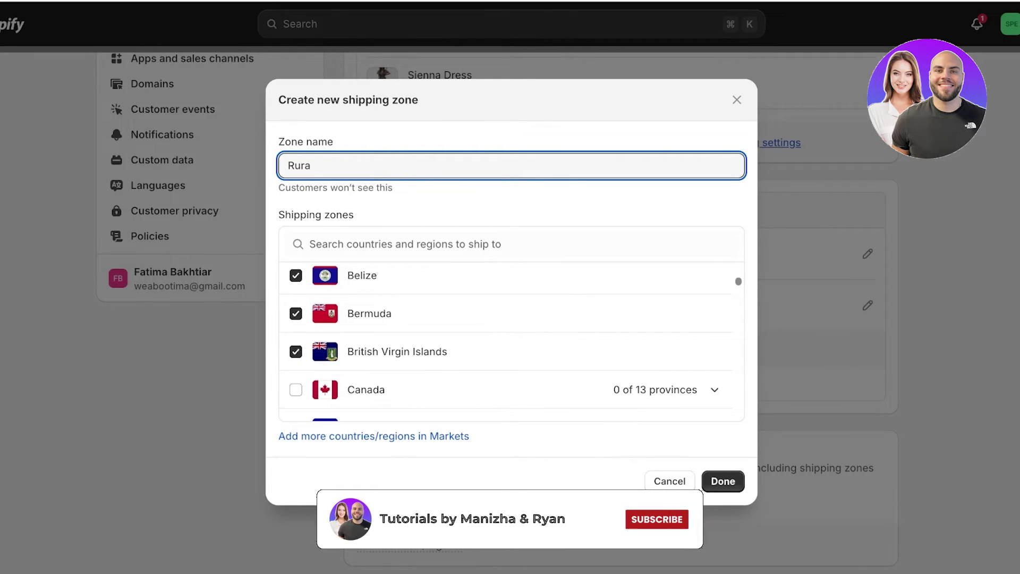
{"action": "key", "text": "BackSpace"}
{"action": "type", "text": "H-"}
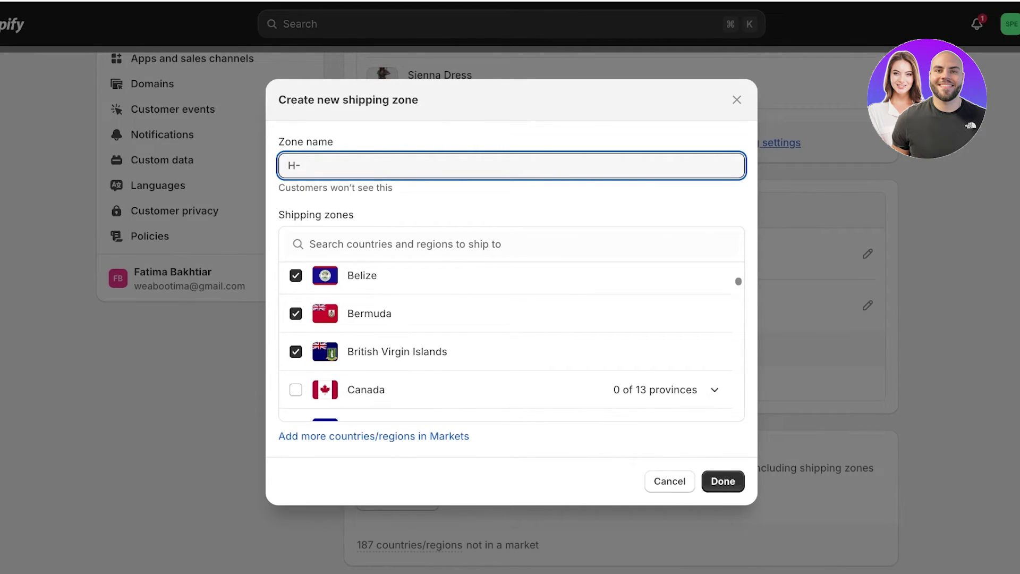
{"action": "type", "text": "North America"}
{"action": "left_click", "coordinate": [724, 481]}
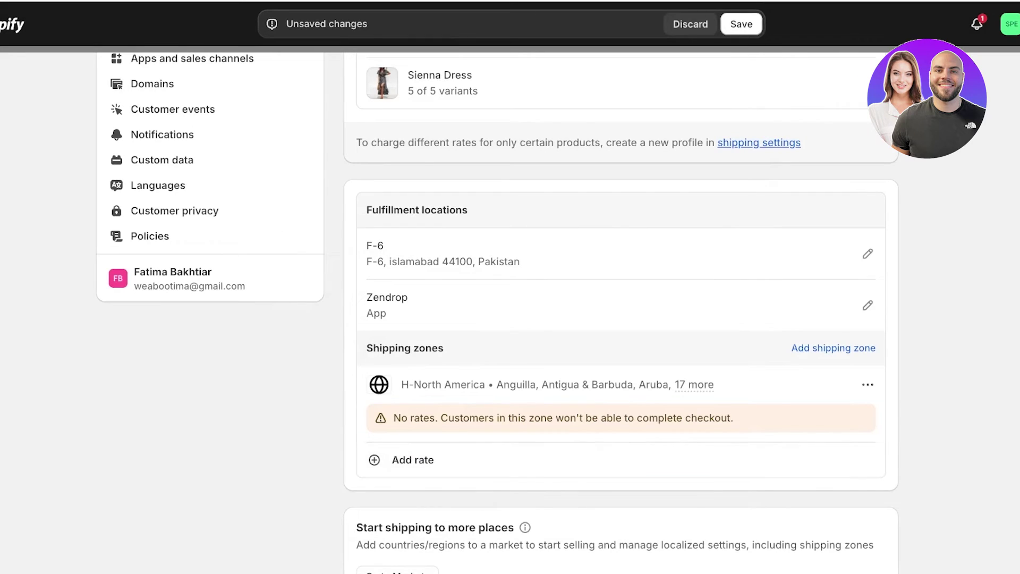
Start a custom flat rate for the H-North America zone and name it Standard Shipping.
{"action": "scroll", "coordinate": [621, 340], "scroll_direction": "up", "scroll_amount": 1}
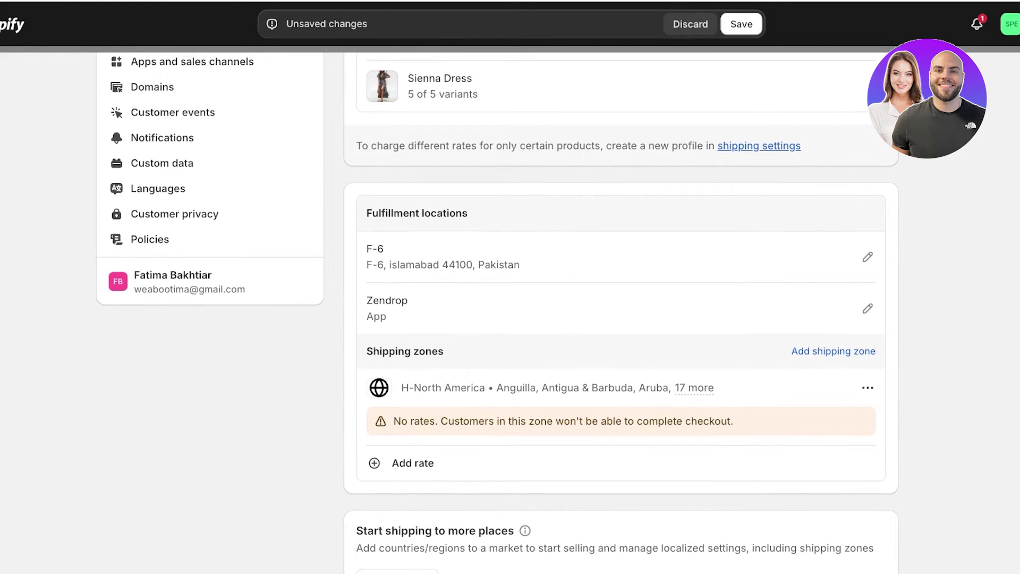
{"action": "scroll", "coordinate": [497, 308], "scroll_direction": "up", "scroll_amount": 2}
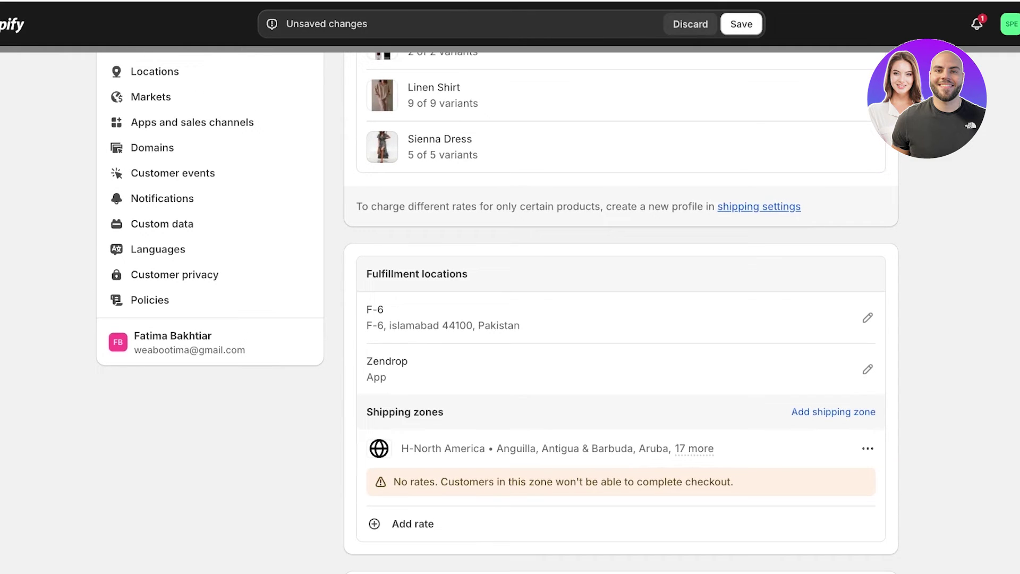
{"action": "left_click", "coordinate": [413, 524]}
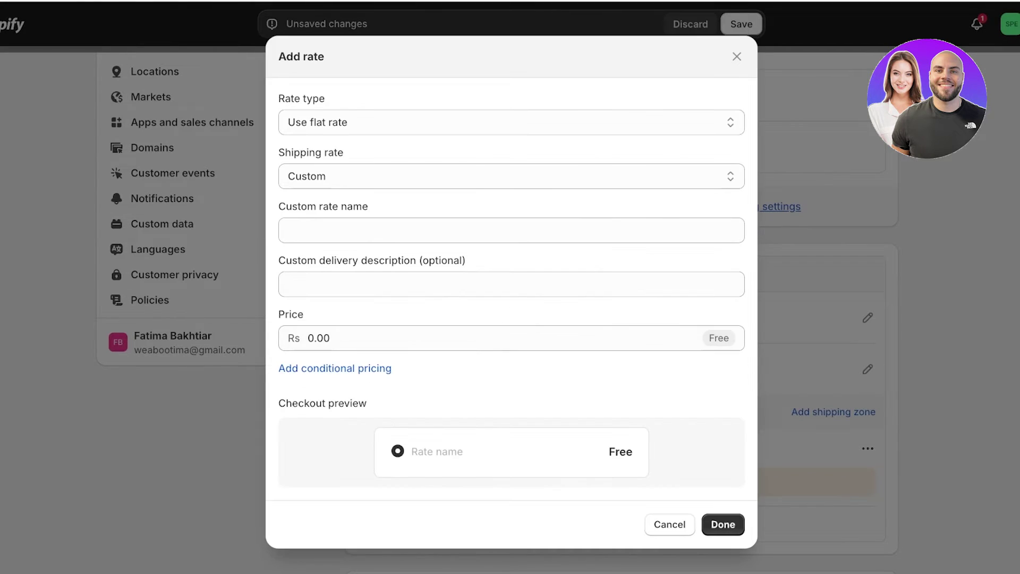
{"action": "left_click", "coordinate": [511, 123]}
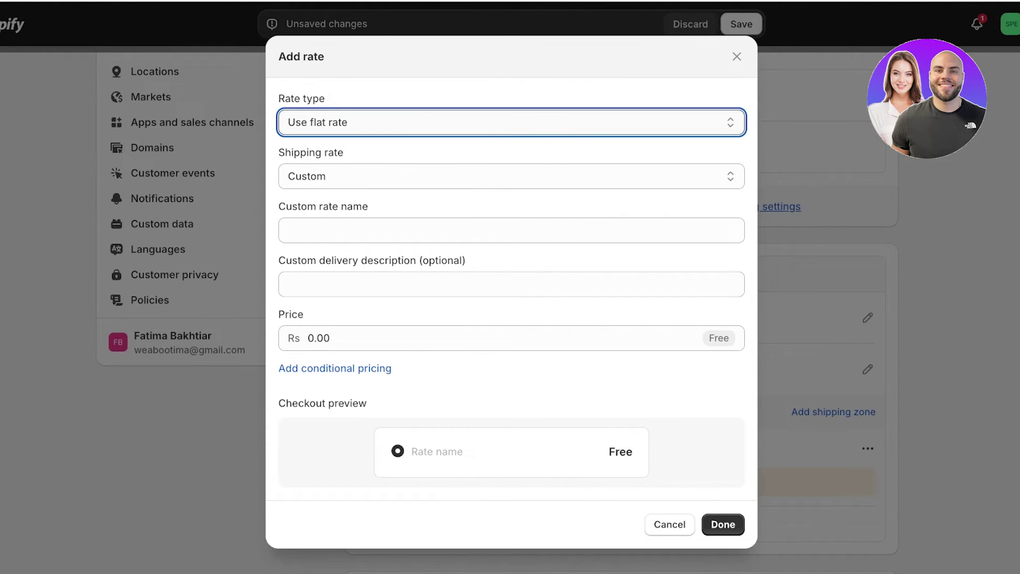
{"action": "left_click", "coordinate": [512, 177]}
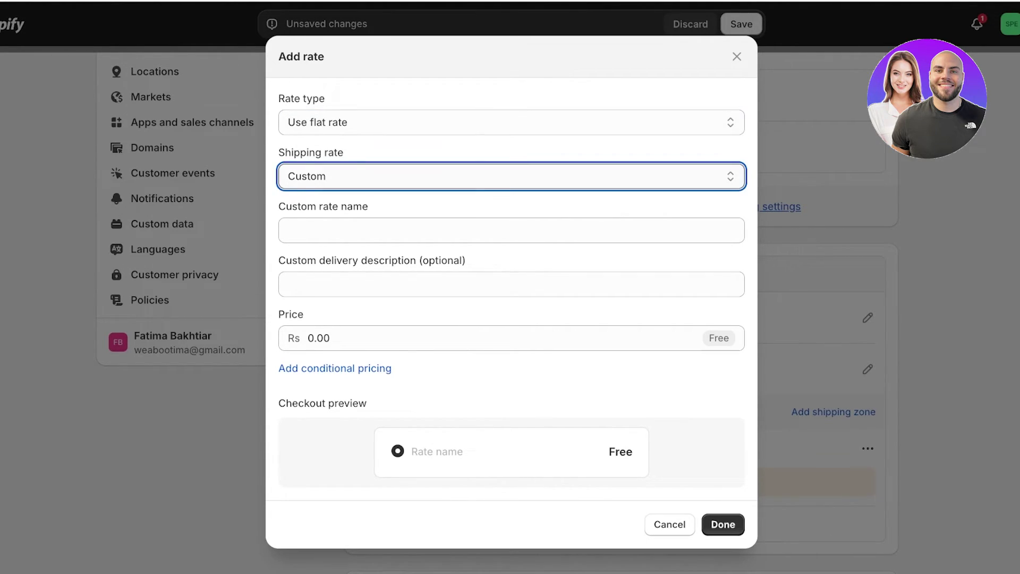
{"action": "left_click", "coordinate": [512, 230]}
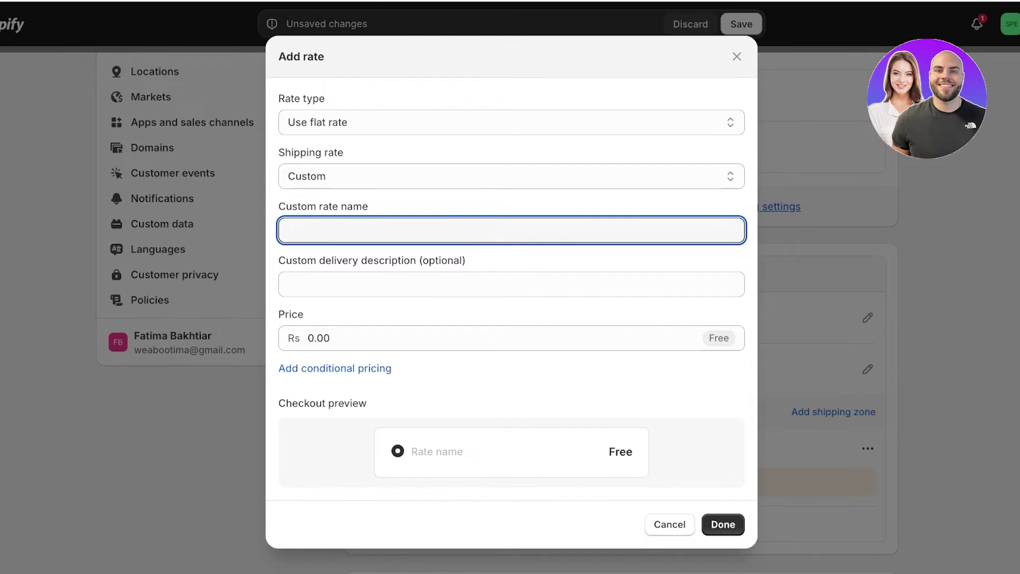
{"action": "type", "text": "Standard Shippin"}
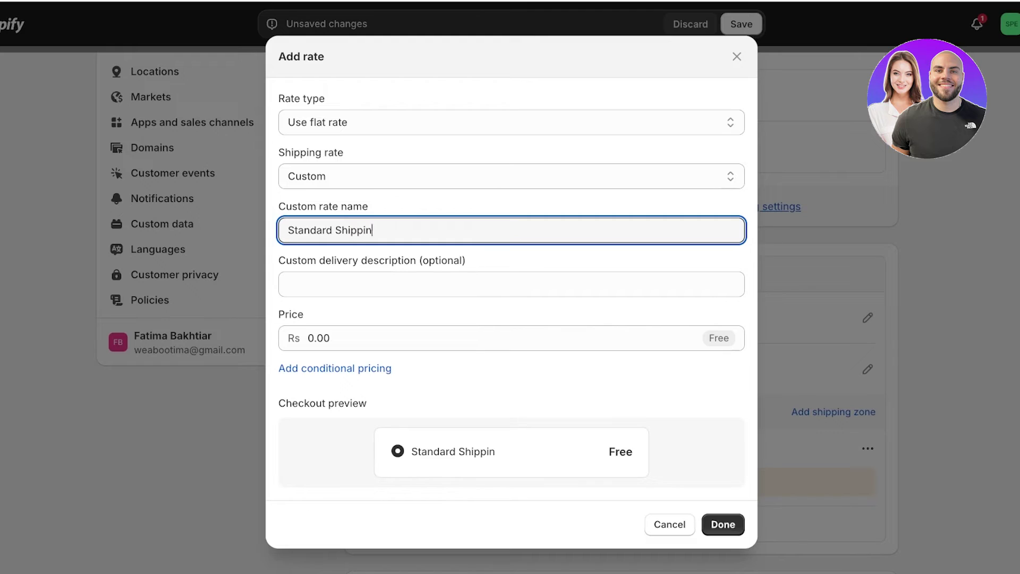
{"action": "type", "text": "g"}
Add conditional pricing to the Standard Shipping rate and set its price to Rs 100.
{"action": "left_click", "coordinate": [335, 368]}
{"action": "left_click", "coordinate": [340, 330]}
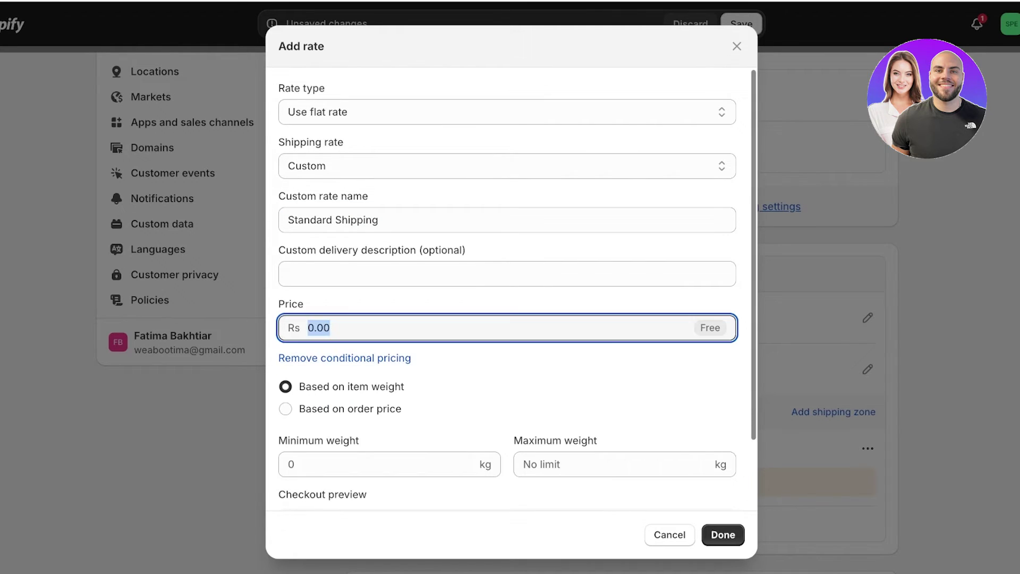
{"action": "type", "text": "1000"}
{"action": "key", "text": "BackSpace"}
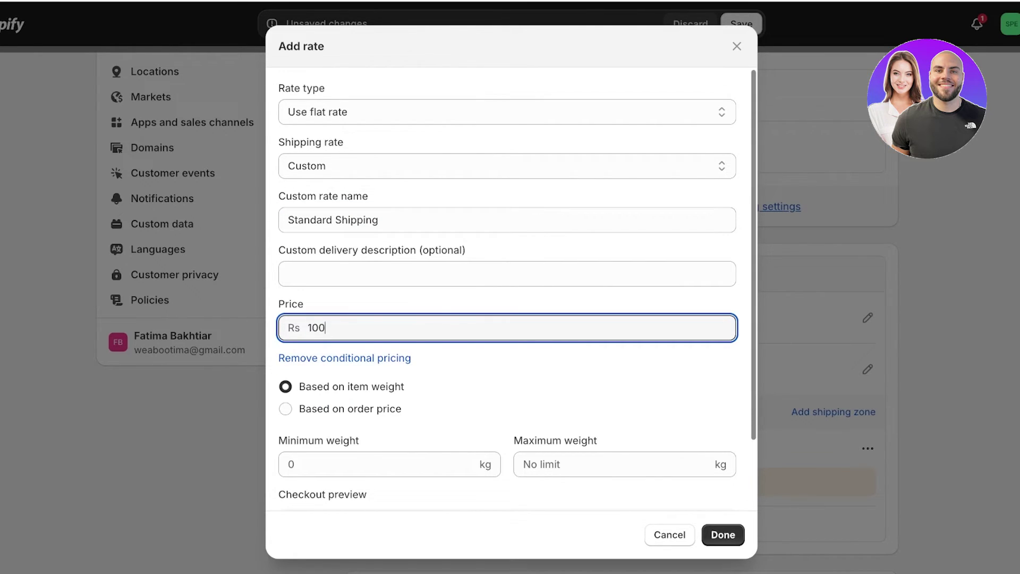
Try conditional pricing based on order price, and remove the conditional pricing from the Standard Shipping rate.
{"action": "left_click", "coordinate": [510, 388]}
{"action": "left_click", "coordinate": [340, 409]}
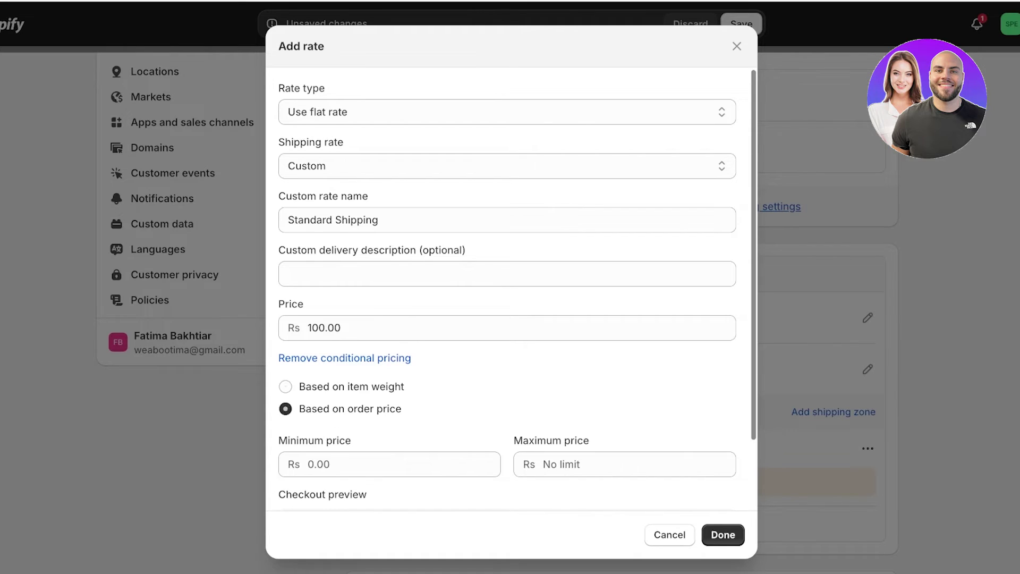
{"action": "left_click", "coordinate": [344, 358]}
{"action": "left_click", "coordinate": [335, 368]}
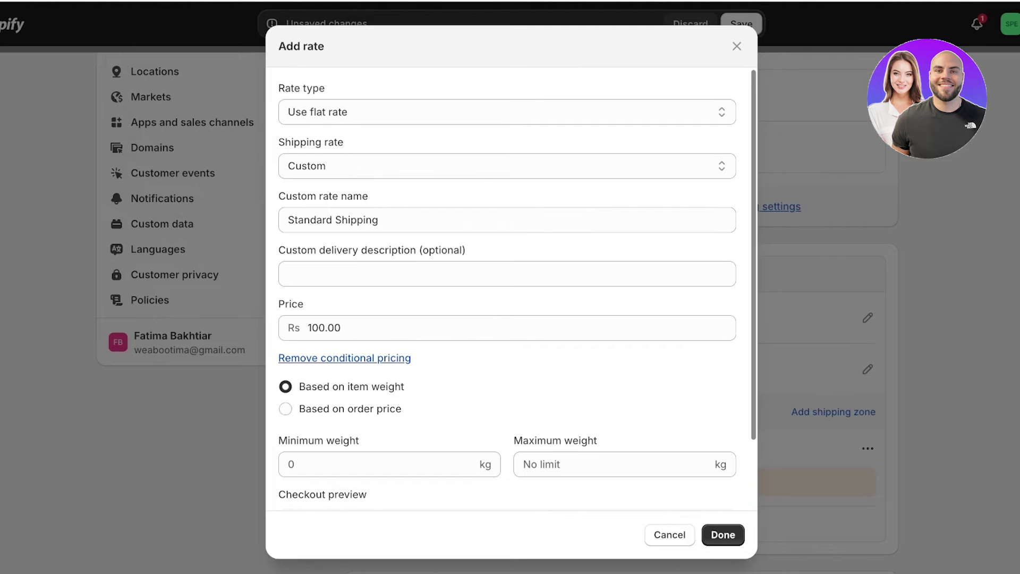
{"action": "left_click", "coordinate": [344, 358]}
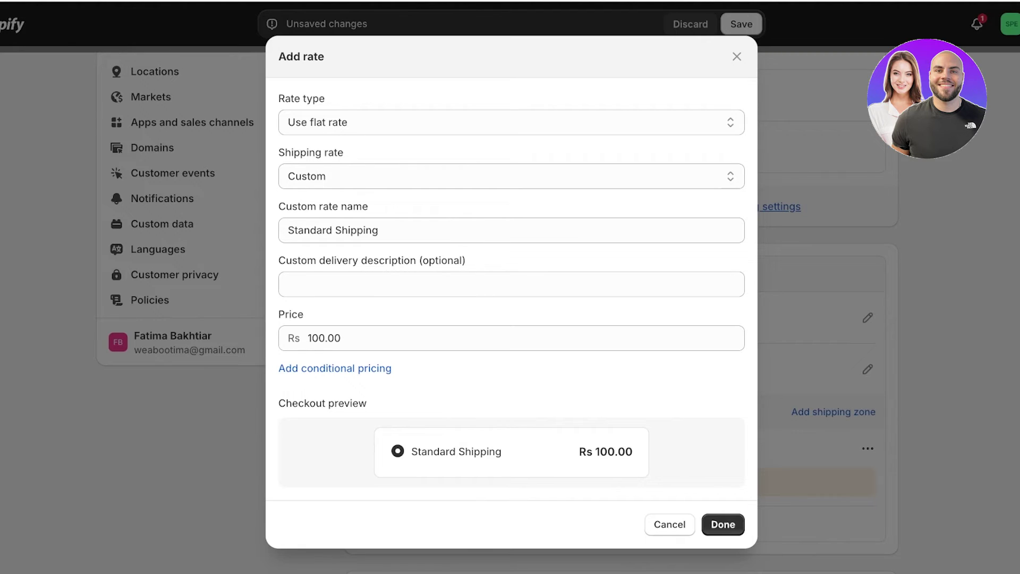
Add the Standard Shipping rate to the H-North America zone and save the General profile.
{"action": "left_click", "coordinate": [723, 525]}
{"action": "scroll", "coordinate": [621, 313], "scroll_direction": "down", "scroll_amount": 3}
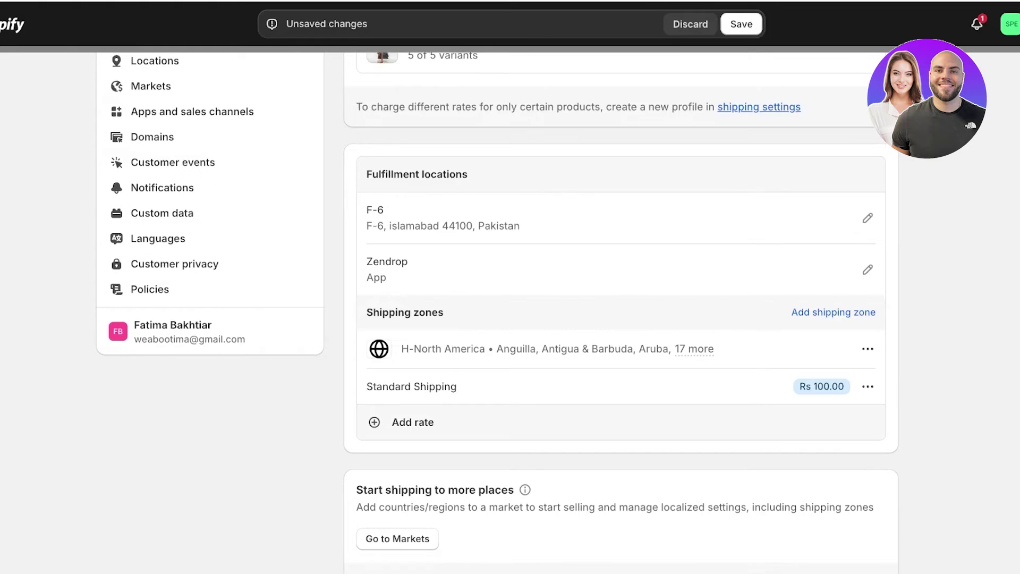
{"action": "scroll", "coordinate": [620, 313], "scroll_direction": "up", "scroll_amount": 8}
{"action": "scroll", "coordinate": [620, 313], "scroll_direction": "down", "scroll_amount": 8}
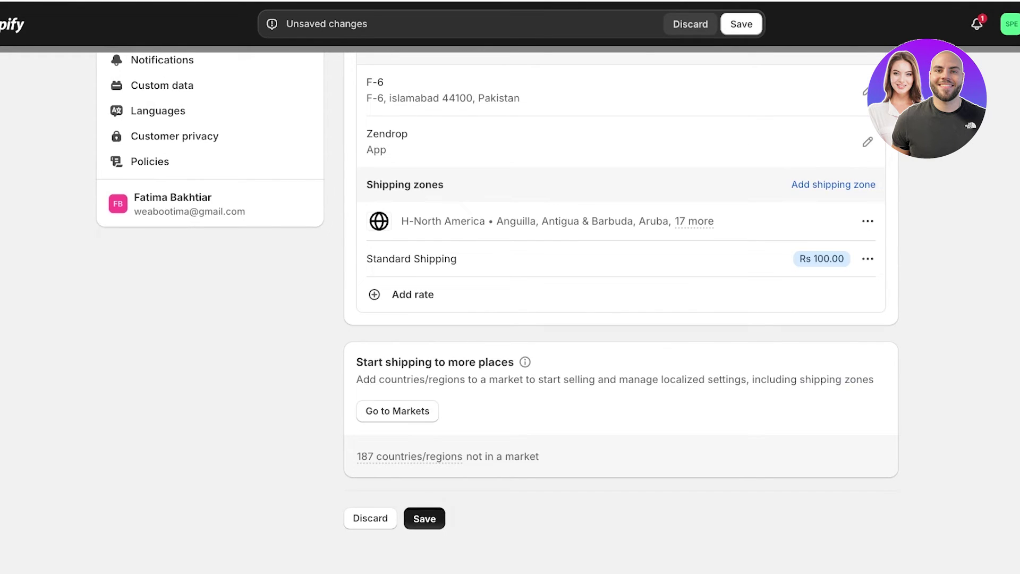
{"action": "left_click", "coordinate": [425, 518]}
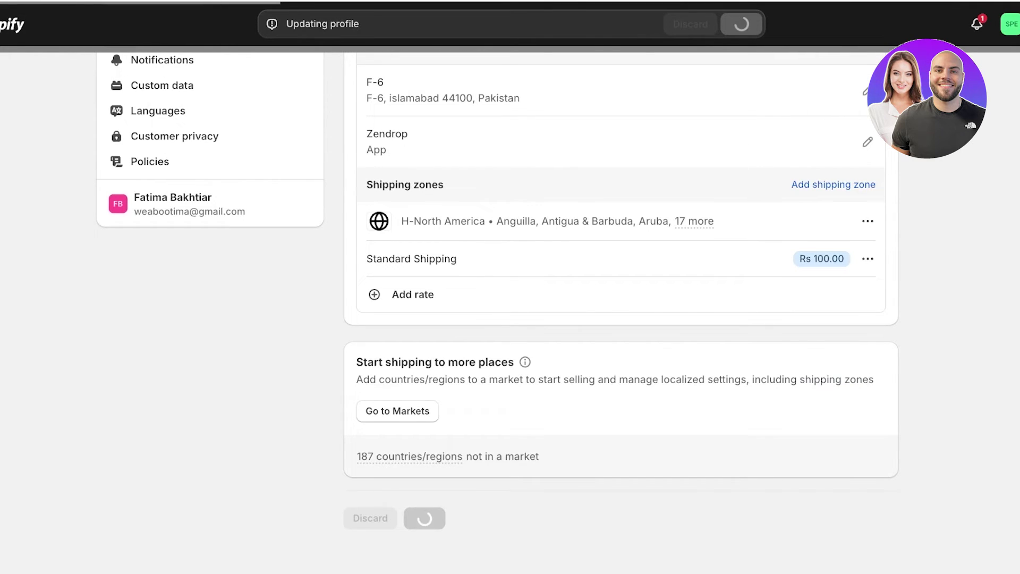
Review the saved shipping zone, and open the status options of the North America market in the Markets settings.
{"action": "scroll", "coordinate": [621, 312], "scroll_direction": "up", "scroll_amount": 8}
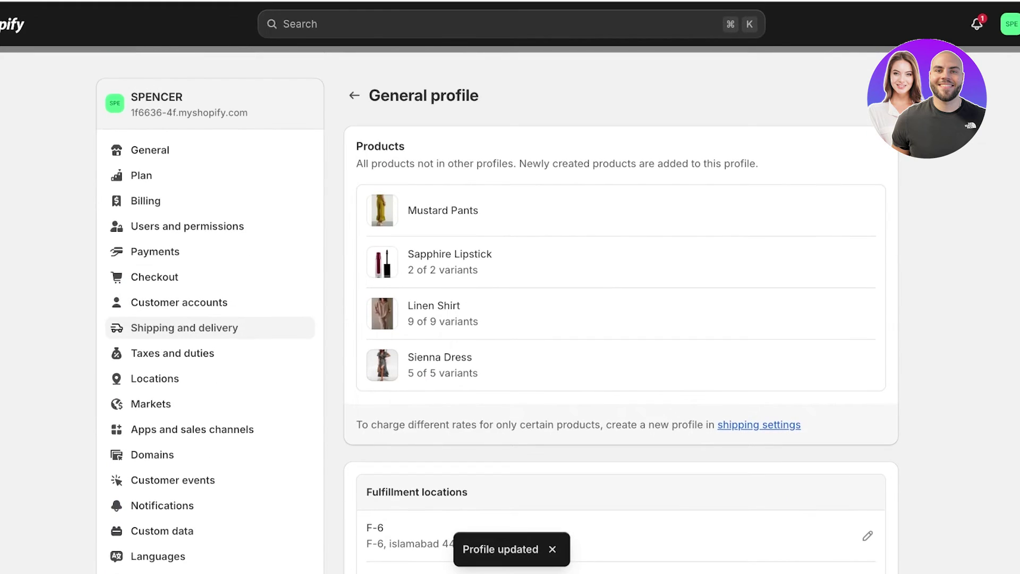
{"action": "scroll", "coordinate": [621, 313], "scroll_direction": "down", "scroll_amount": 9}
{"action": "scroll", "coordinate": [621, 313], "scroll_direction": "up", "scroll_amount": 2}
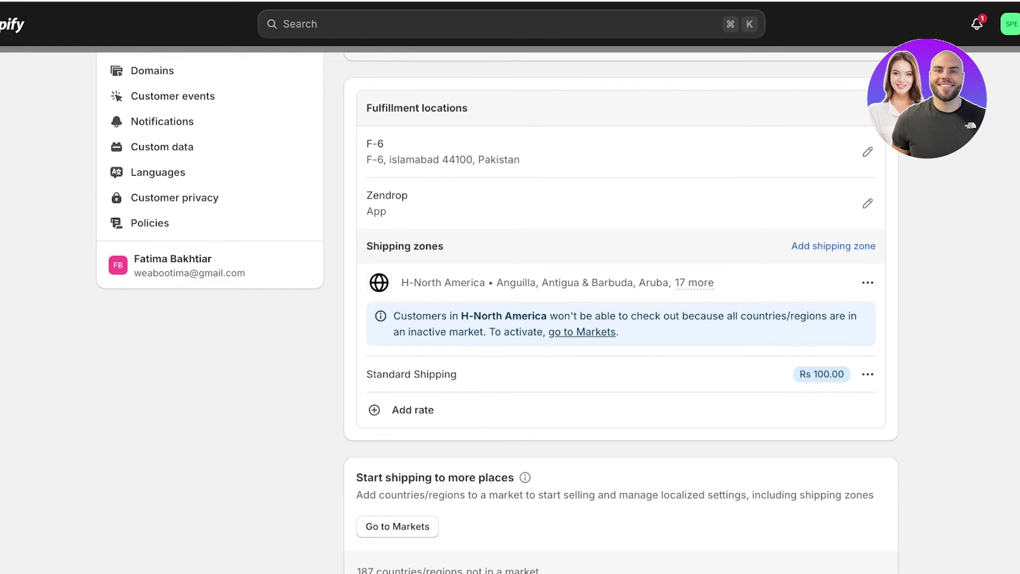
{"action": "scroll", "coordinate": [621, 313], "scroll_direction": "up", "scroll_amount": 7}
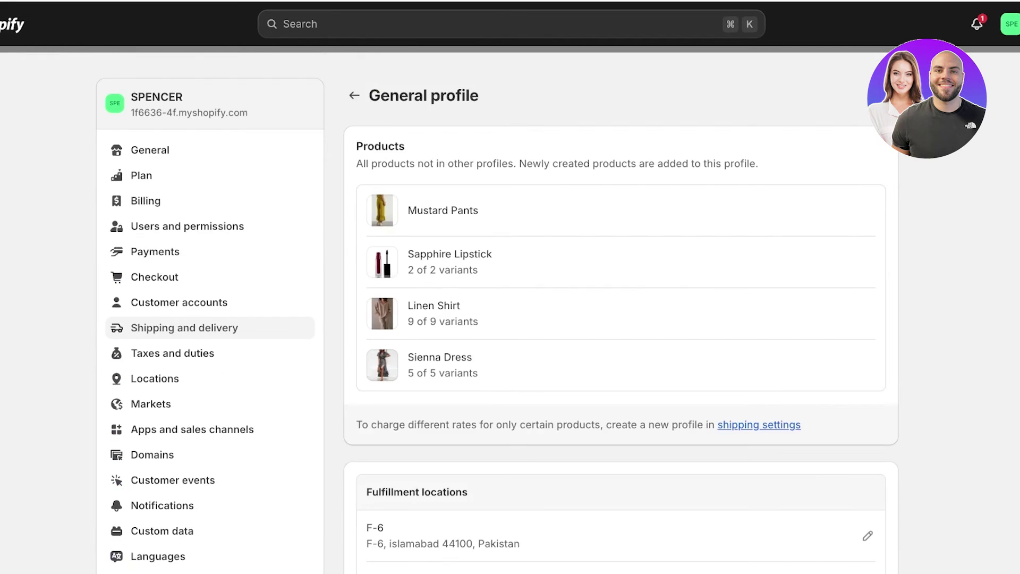
{"action": "left_click", "coordinate": [151, 404]}
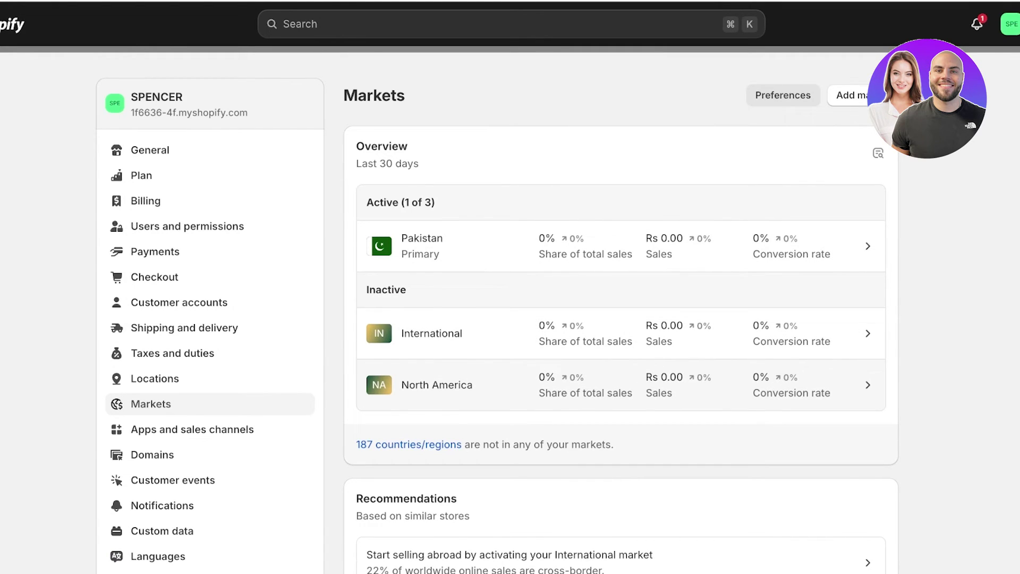
{"action": "left_click", "coordinate": [437, 385]}
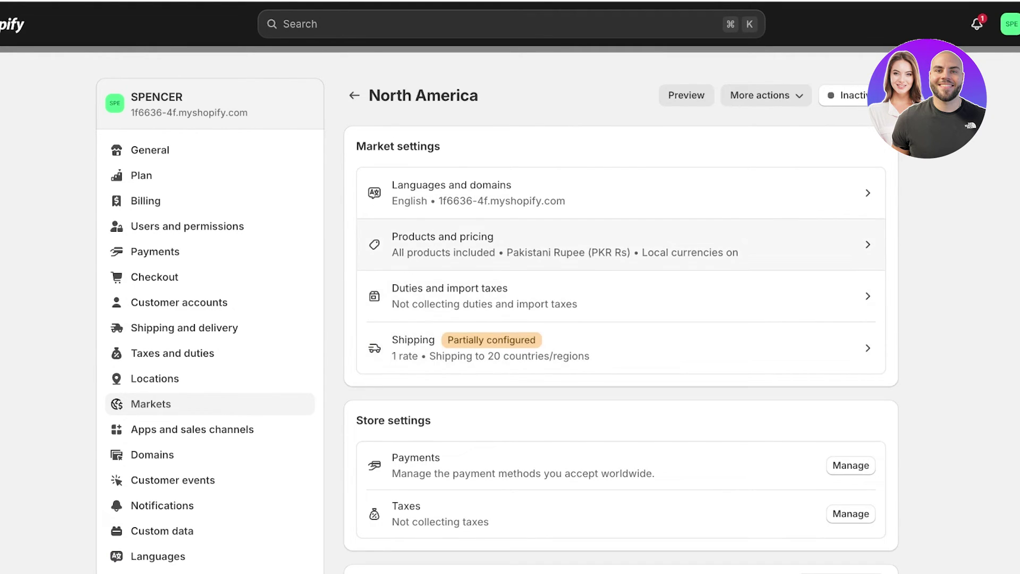
{"action": "left_click", "coordinate": [847, 95]}
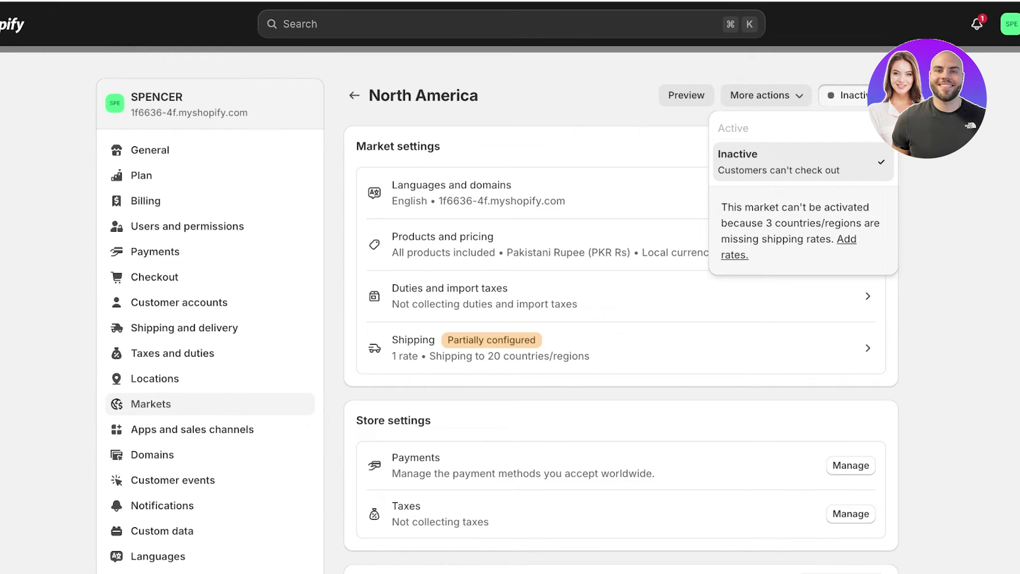
Close the status options and examine the North America market's shipping rates by country for missing coverage.
{"action": "left_click", "coordinate": [848, 96]}
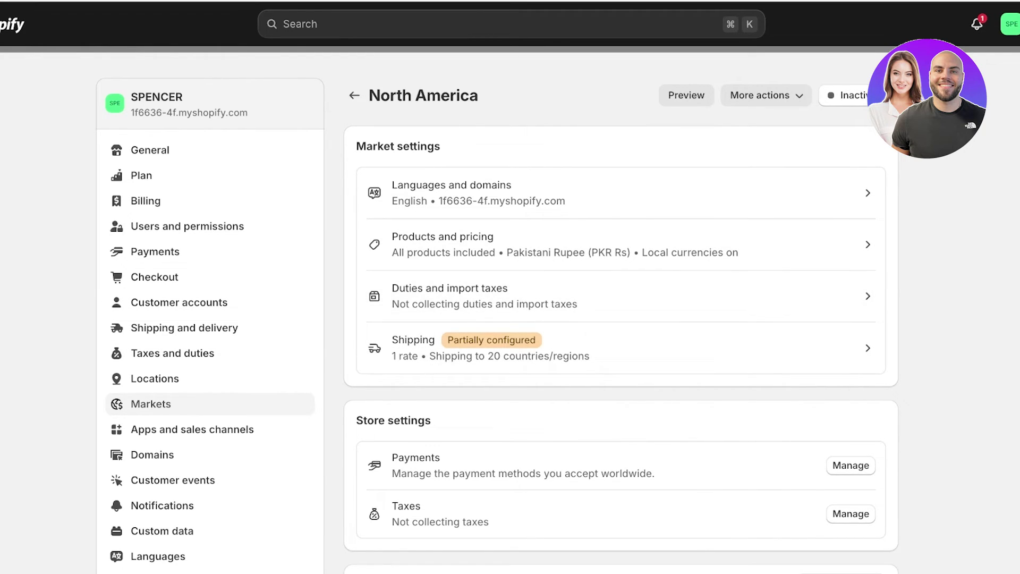
{"action": "left_click", "coordinate": [428, 348]}
{"action": "scroll", "coordinate": [428, 347], "scroll_direction": "down", "scroll_amount": 12}
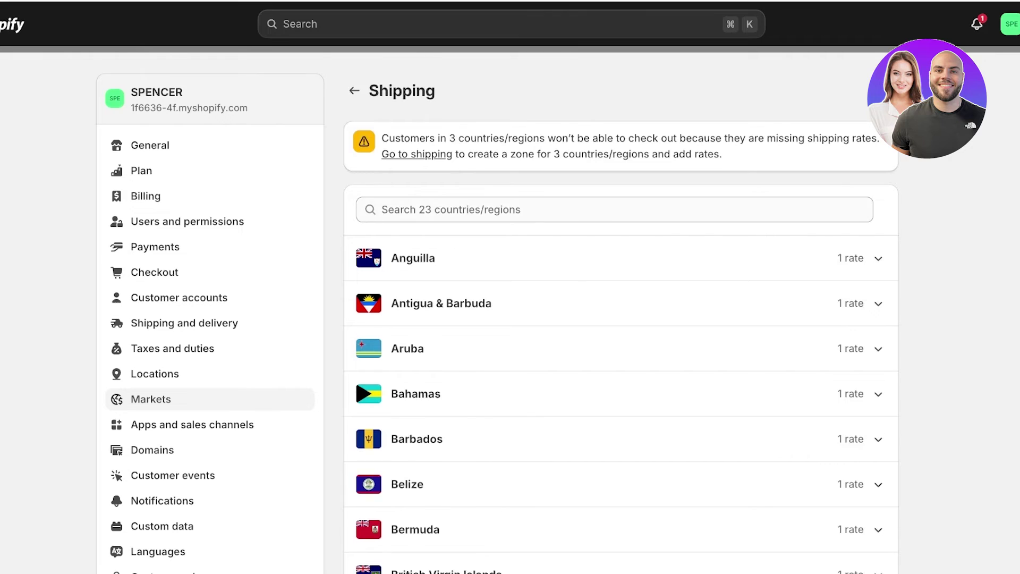
{"action": "scroll", "coordinate": [621, 309], "scroll_direction": "down", "scroll_amount": 1}
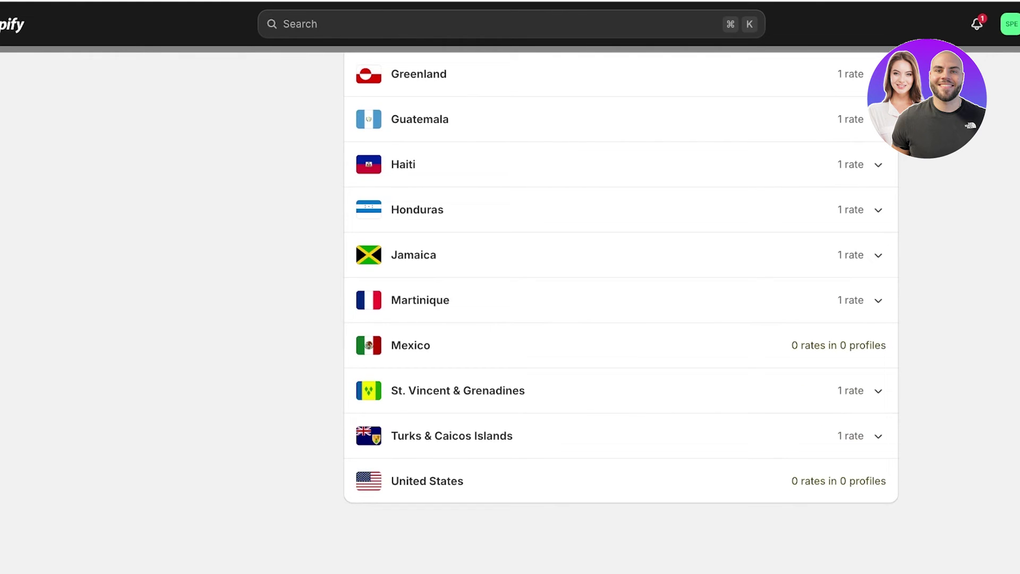
{"action": "scroll", "coordinate": [620, 308], "scroll_direction": "up", "scroll_amount": 13}
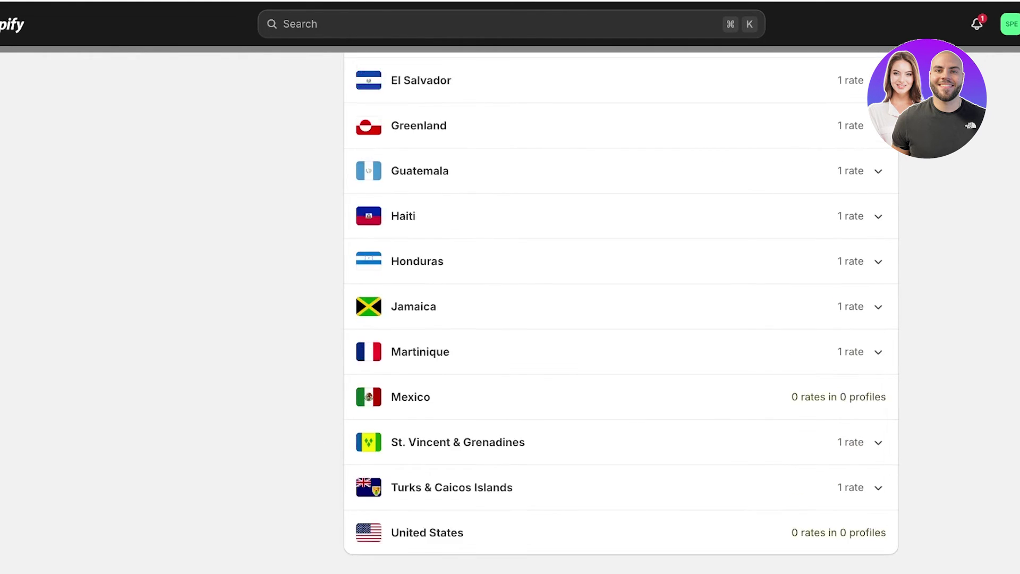
Start a new custom shipping profile in the Shipping and delivery settings.
{"action": "left_click", "coordinate": [184, 327]}
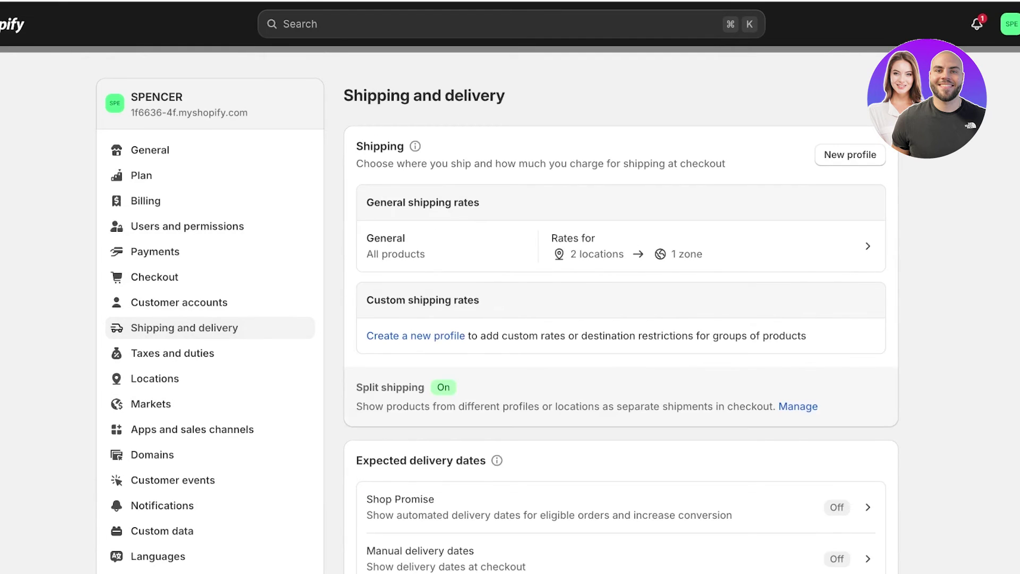
{"action": "scroll", "coordinate": [620, 308], "scroll_direction": "down", "scroll_amount": 10}
{"action": "scroll", "coordinate": [621, 308], "scroll_direction": "up", "scroll_amount": 10}
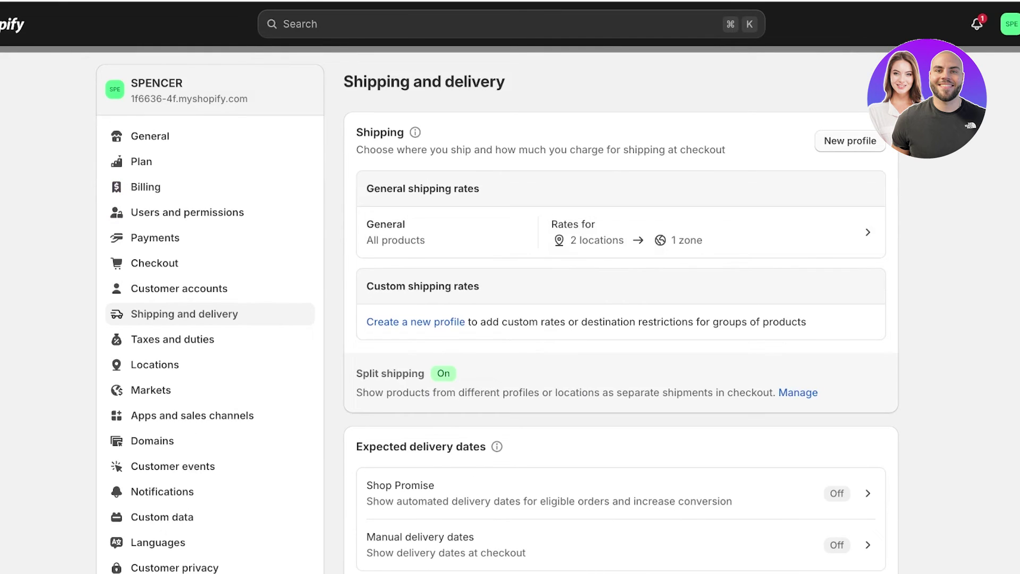
{"action": "left_click", "coordinate": [851, 141]}
{"action": "left_click", "coordinate": [621, 179]}
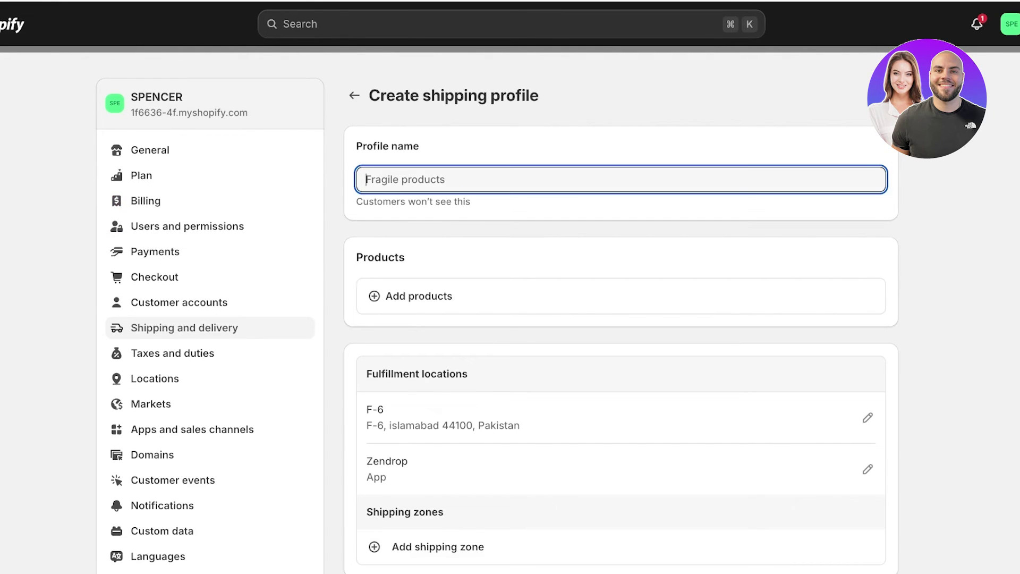
{"action": "scroll", "coordinate": [621, 308], "scroll_direction": "down", "scroll_amount": 5}
{"action": "scroll", "coordinate": [621, 308], "scroll_direction": "up", "scroll_amount": 5}
{"action": "scroll", "coordinate": [620, 309], "scroll_direction": "down", "scroll_amount": 2}
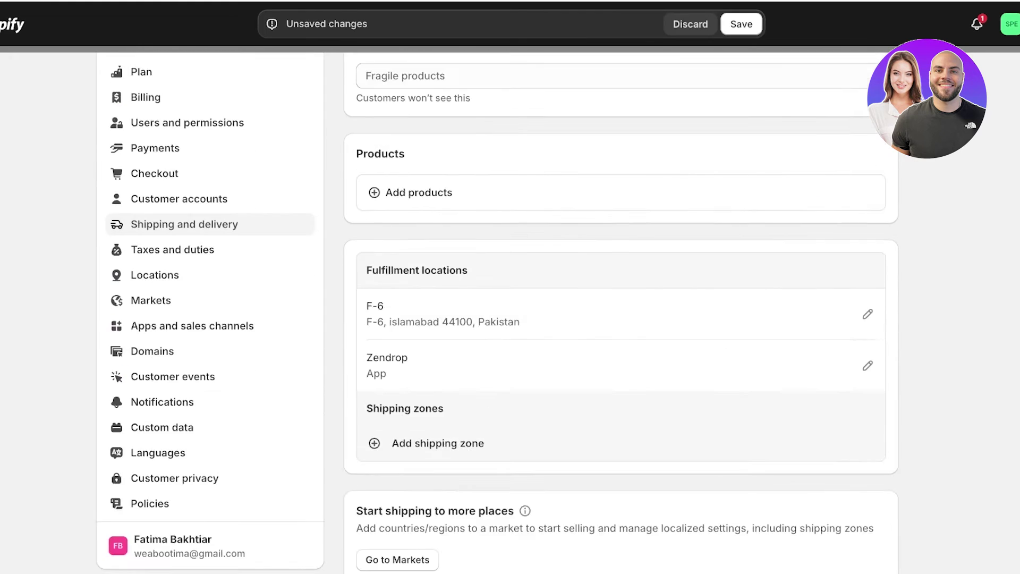
{"action": "scroll", "coordinate": [621, 308], "scroll_direction": "up", "scroll_amount": 2}
Add all displayed products to the new shipping profile.
{"action": "left_click", "coordinate": [419, 296]}
{"action": "left_click", "coordinate": [735, 121]}
{"action": "scroll", "coordinate": [621, 308], "scroll_direction": "down", "scroll_amount": 5}
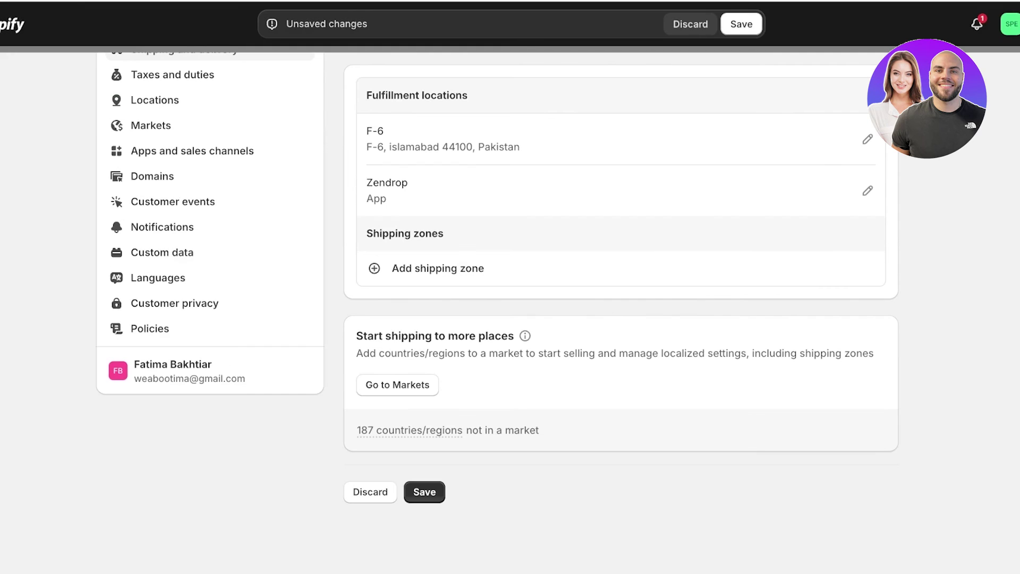
{"action": "scroll", "coordinate": [621, 308], "scroll_direction": "up", "scroll_amount": 5}
{"action": "left_click", "coordinate": [419, 296]}
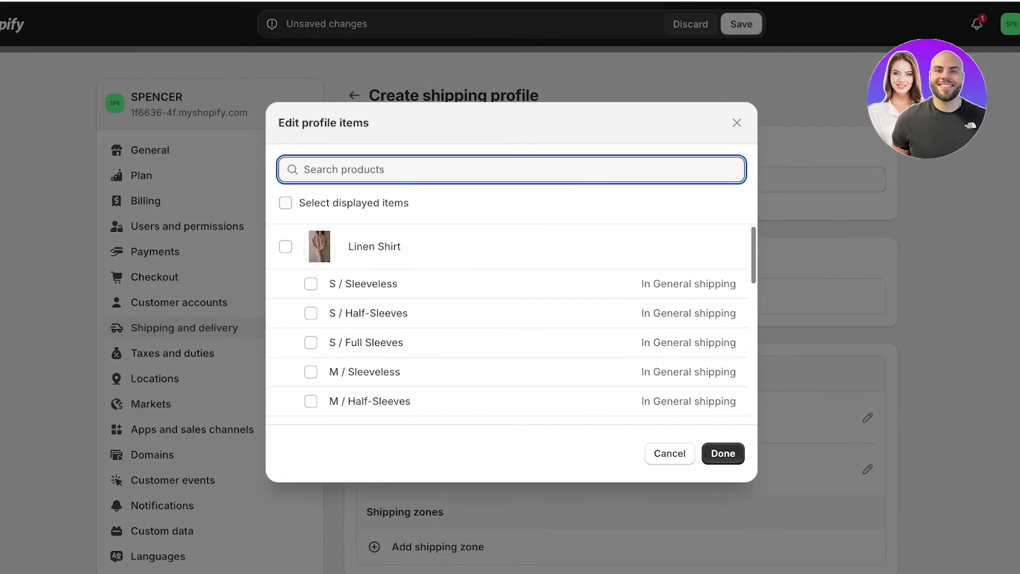
{"action": "left_click", "coordinate": [285, 203]}
{"action": "left_click", "coordinate": [723, 454]}
Start a new shipping zone in the profile and include Canada, Mexico and the United States.
{"action": "scroll", "coordinate": [620, 308], "scroll_direction": "down", "scroll_amount": 10}
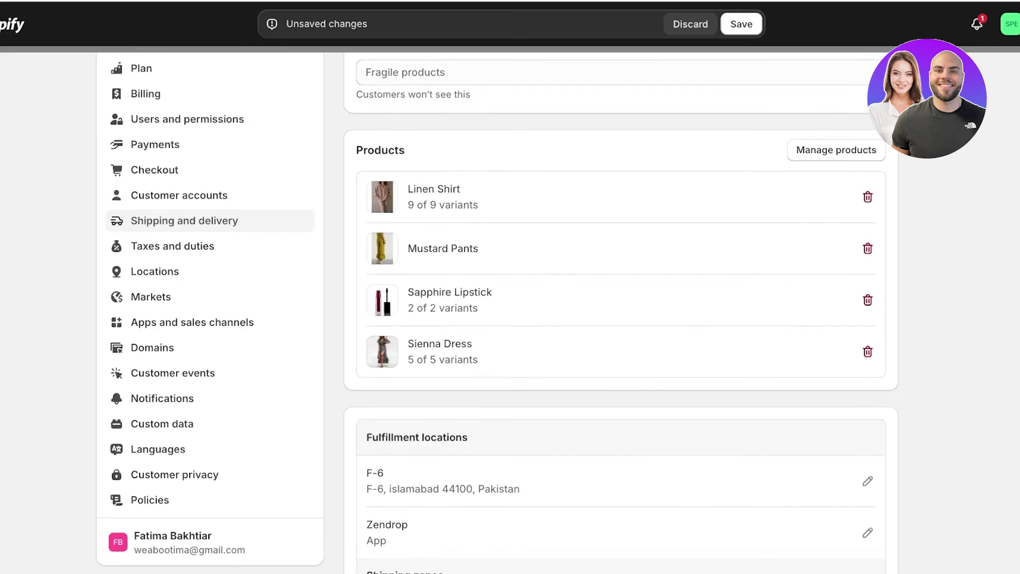
{"action": "left_click", "coordinate": [438, 355]}
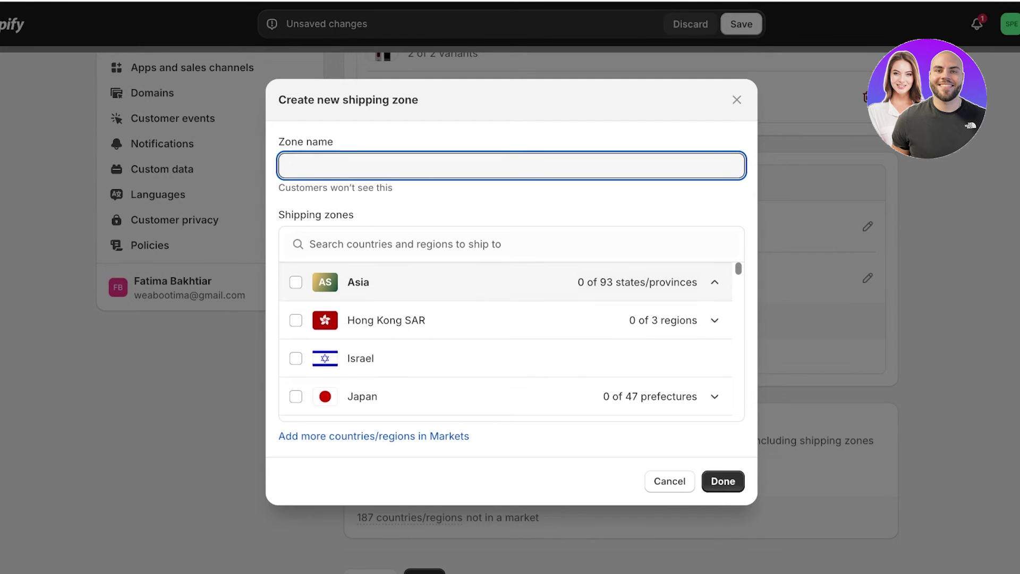
{"action": "left_click", "coordinate": [715, 282]}
{"action": "left_click", "coordinate": [715, 320]}
{"action": "left_click", "coordinate": [715, 358]}
{"action": "left_click", "coordinate": [715, 359]}
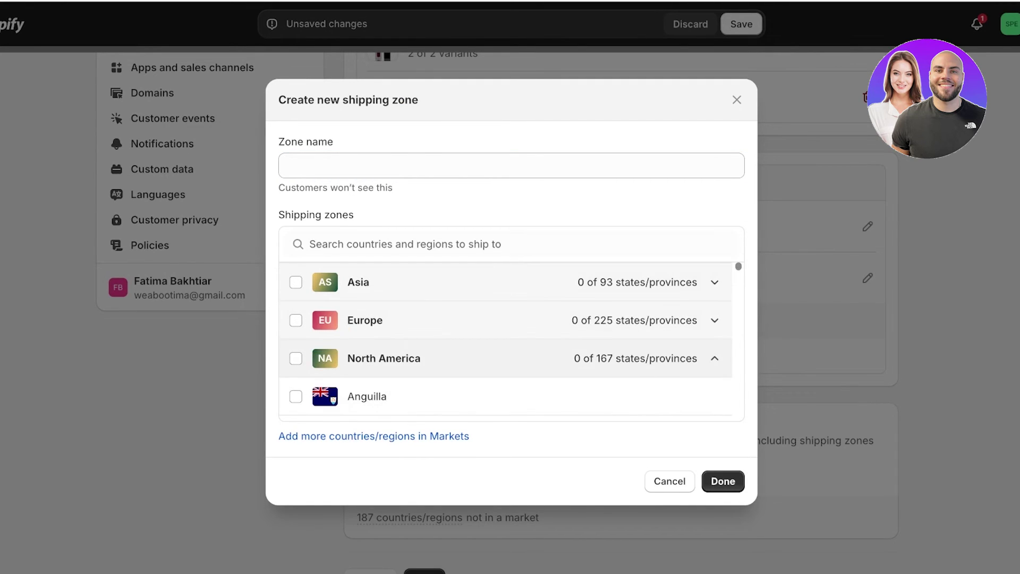
{"action": "scroll", "coordinate": [715, 351], "scroll_direction": "down", "scroll_amount": 8}
{"action": "scroll", "coordinate": [715, 351], "scroll_direction": "up", "scroll_amount": 1}
{"action": "scroll", "coordinate": [296, 310], "scroll_direction": "up", "scroll_amount": 1}
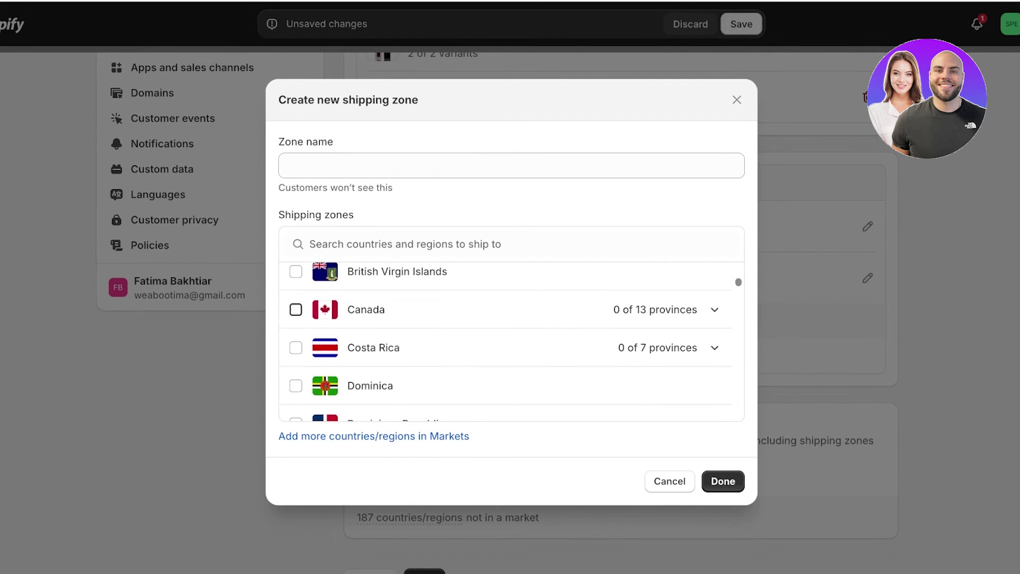
{"action": "left_click", "coordinate": [296, 310]}
{"action": "scroll", "coordinate": [296, 310], "scroll_direction": "down", "scroll_amount": 7}
{"action": "left_click", "coordinate": [296, 332]}
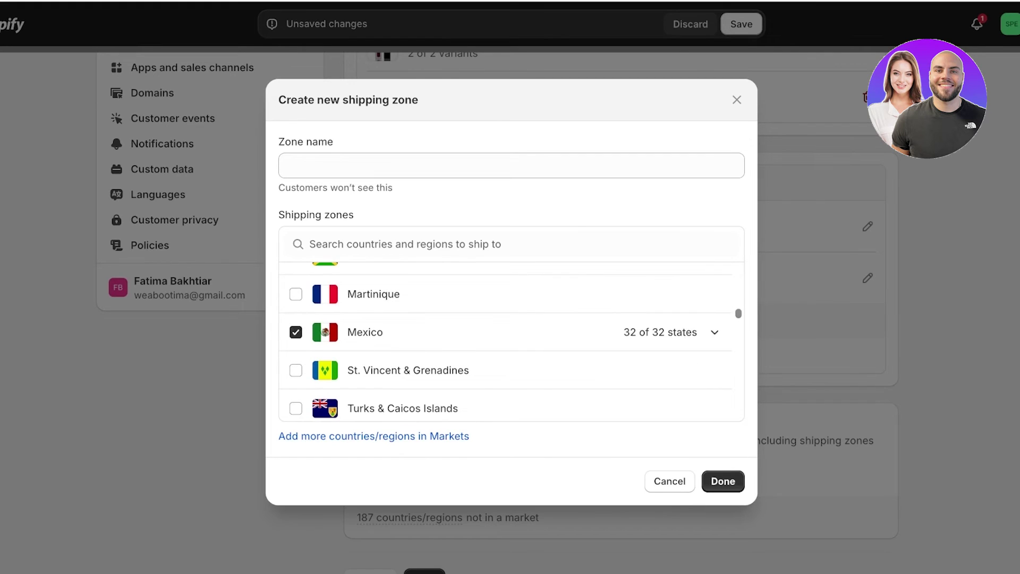
{"action": "scroll", "coordinate": [510, 340], "scroll_direction": "down", "scroll_amount": 3}
{"action": "left_click", "coordinate": [296, 289]}
{"action": "left_click", "coordinate": [723, 481]}
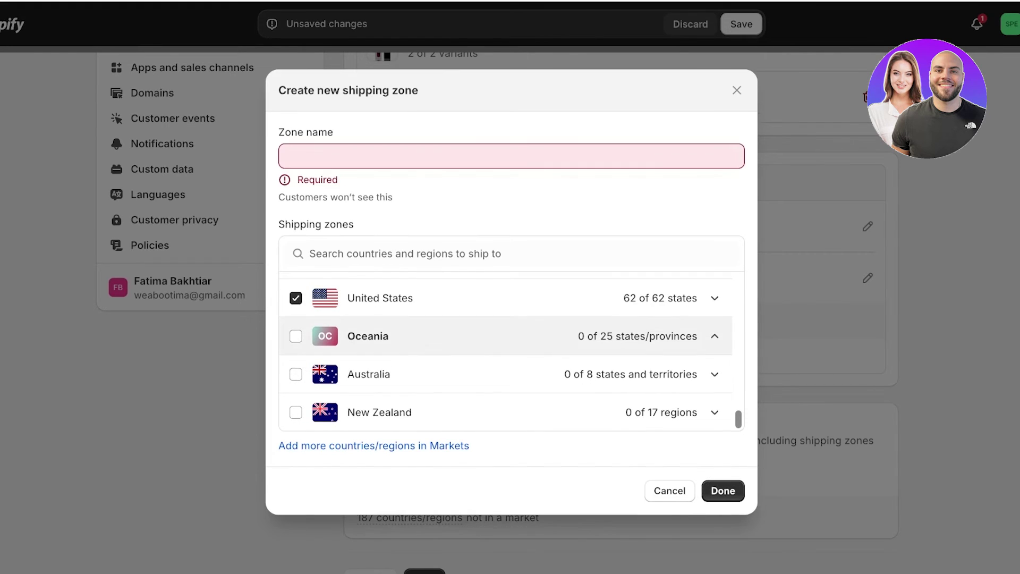
Name the new shipping zone G-NA and finish creating it.
{"action": "left_click", "coordinate": [512, 156]}
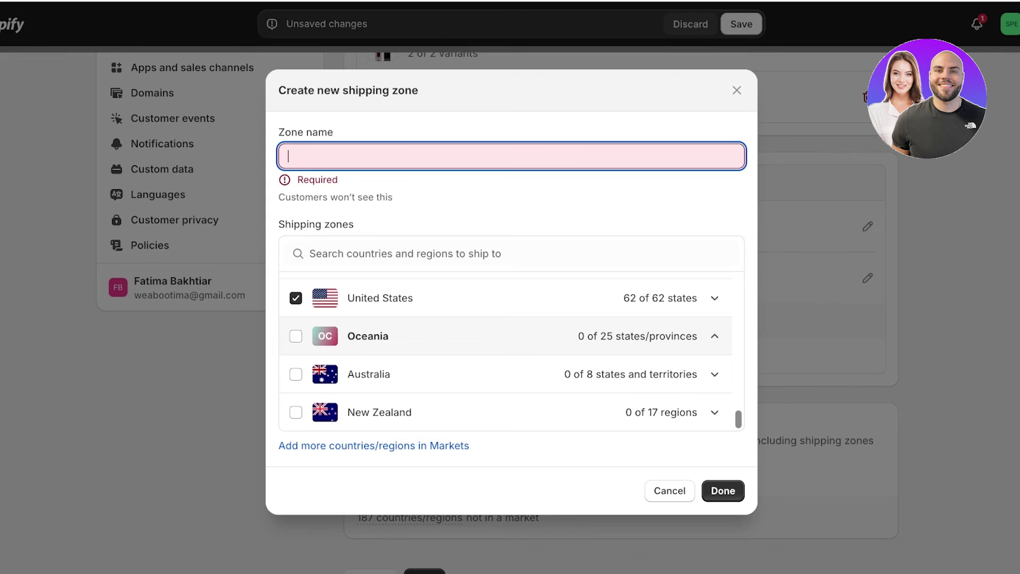
{"action": "type", "text": "G"}
{"action": "type", "text": "-NA"}
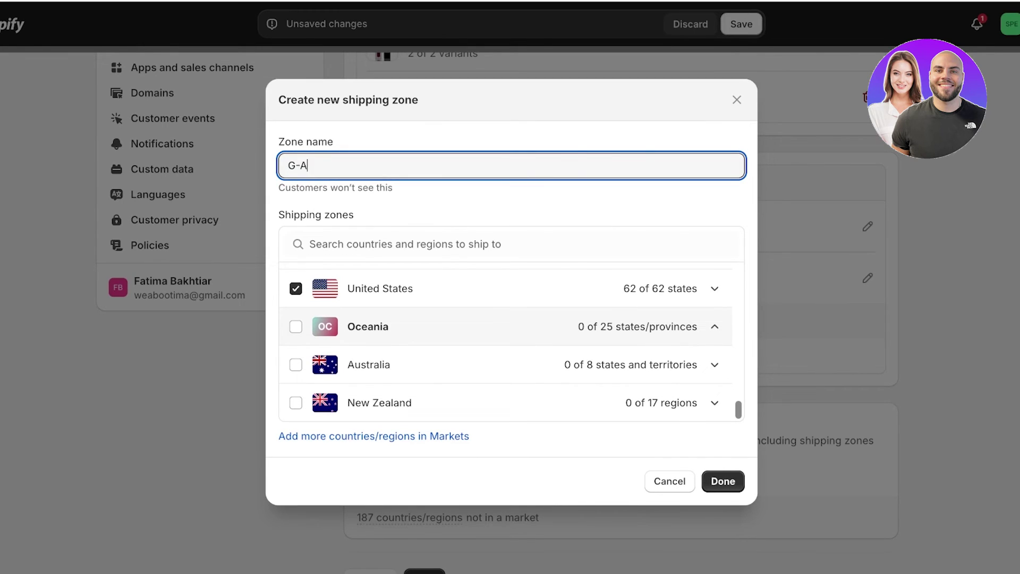
{"action": "left_click", "coordinate": [723, 482]}
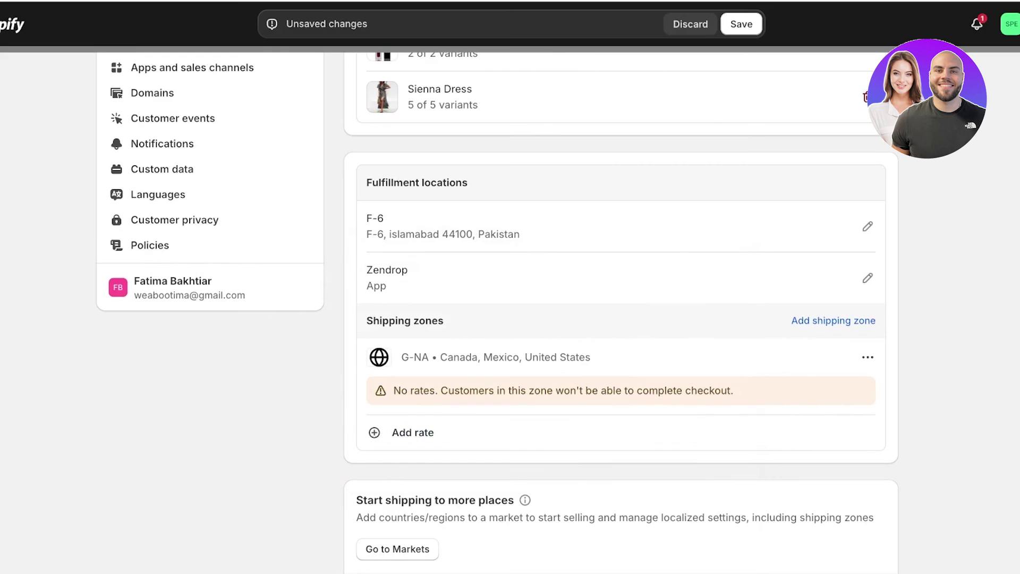
Start a custom flat rate for the G-NA zone and name it Standard Shipping.
{"action": "scroll", "coordinate": [620, 340], "scroll_direction": "up", "scroll_amount": 3}
{"action": "scroll", "coordinate": [621, 340], "scroll_direction": "down", "scroll_amount": 4}
{"action": "left_click", "coordinate": [412, 420]}
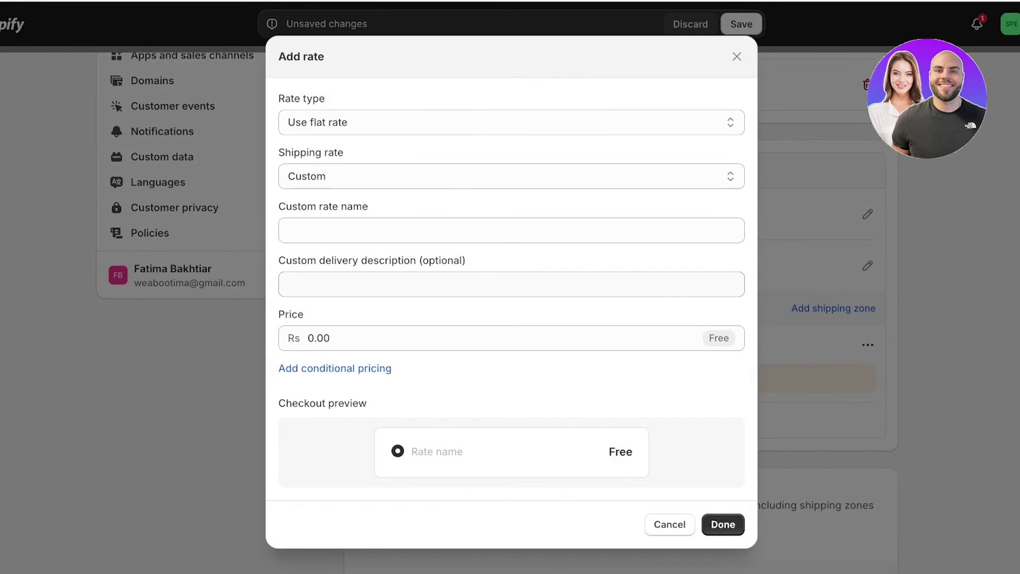
{"action": "left_click", "coordinate": [512, 177]}
{"action": "left_click", "coordinate": [511, 230]}
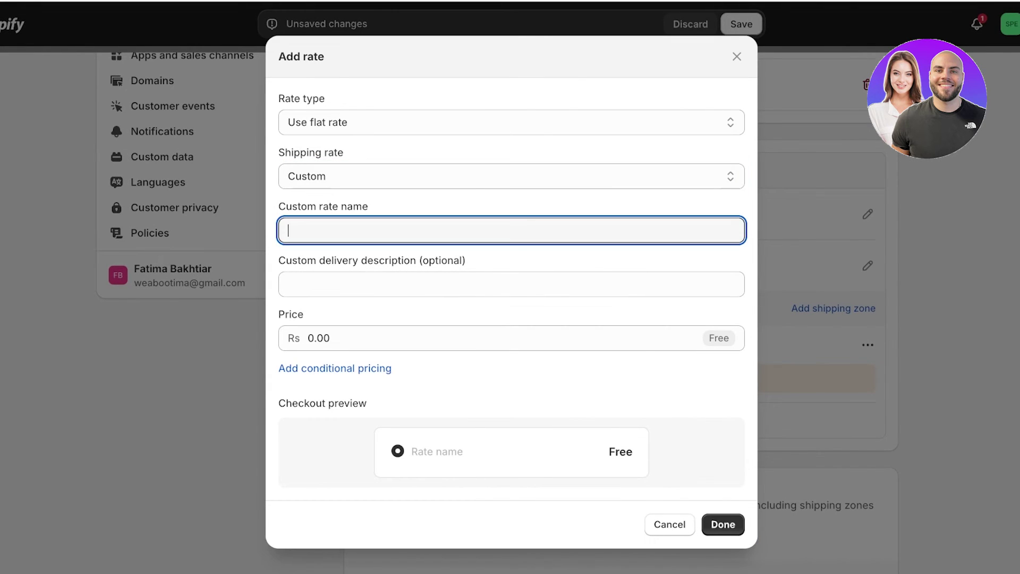
{"action": "type", "text": "Standar"}
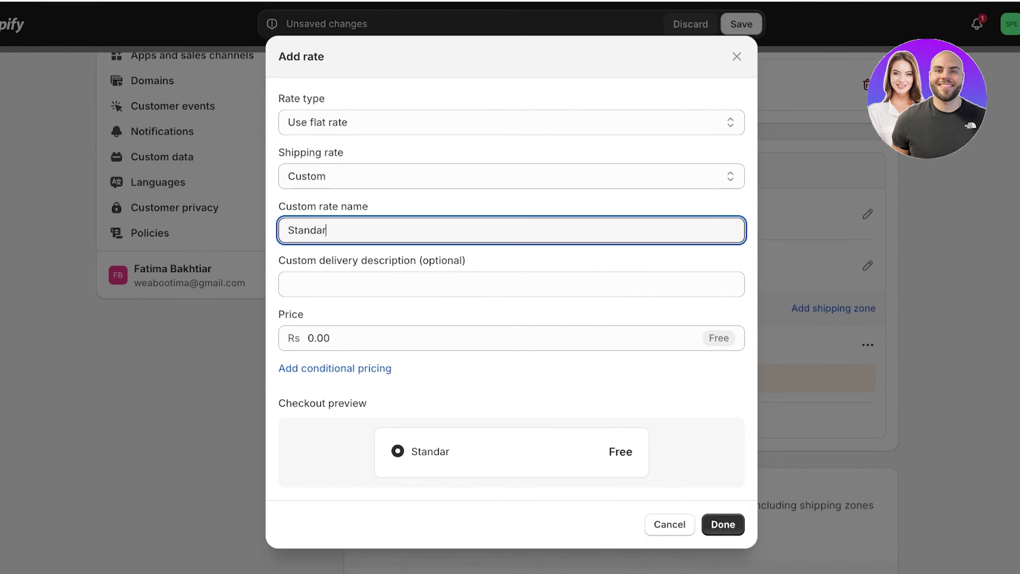
{"action": "type", "text": "d Shipping"}
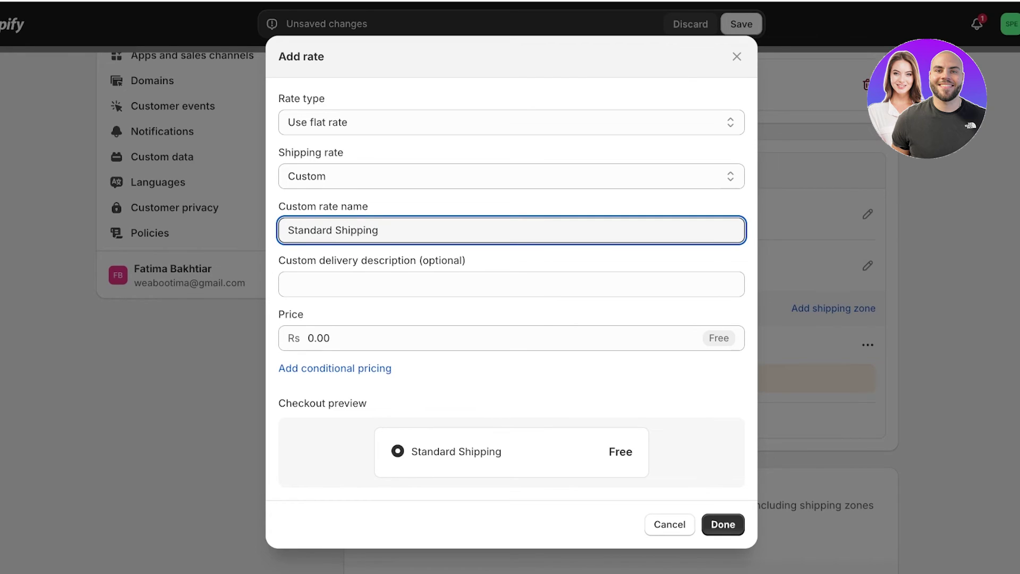
Set the Standard Shipping price to Rs 50 and add the rate to the G-NA zone.
{"action": "key", "text": "Tab"}
{"action": "key", "text": "Tab"}
{"action": "type", "text": "34"}
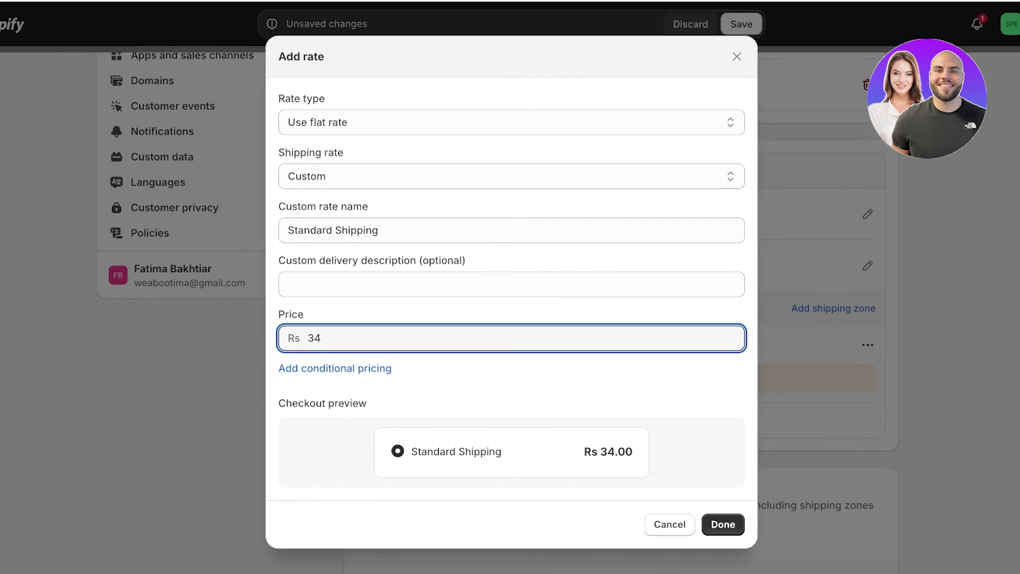
{"action": "key", "text": "BackSpace"}
{"action": "key", "text": "BackSpace"}
{"action": "type", "text": "50"}
{"action": "left_click", "coordinate": [724, 525]}
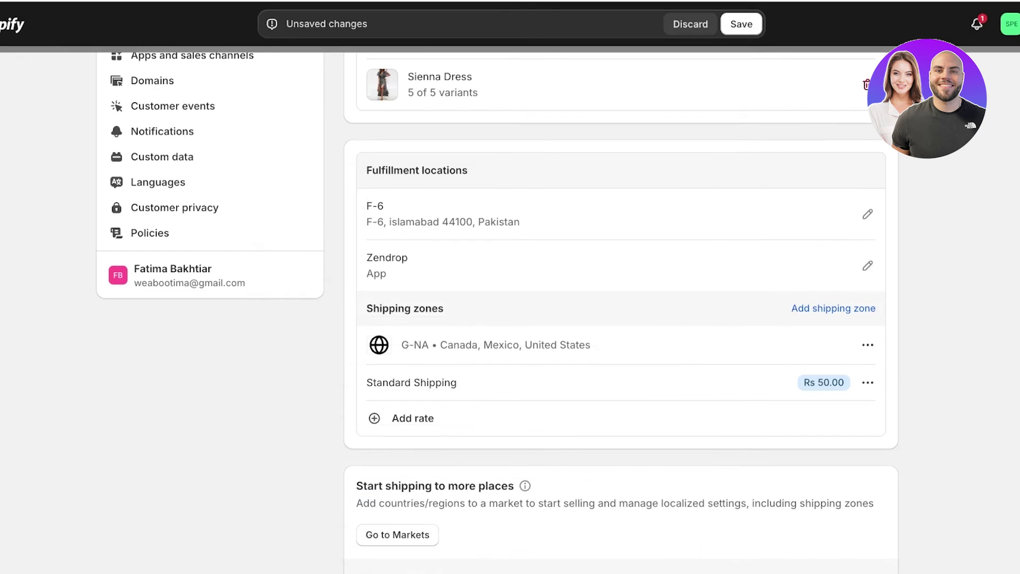
Name the new shipping profile "c" and save it.
{"action": "scroll", "coordinate": [621, 319], "scroll_direction": "down", "scroll_amount": 3}
{"action": "left_click", "coordinate": [425, 495]}
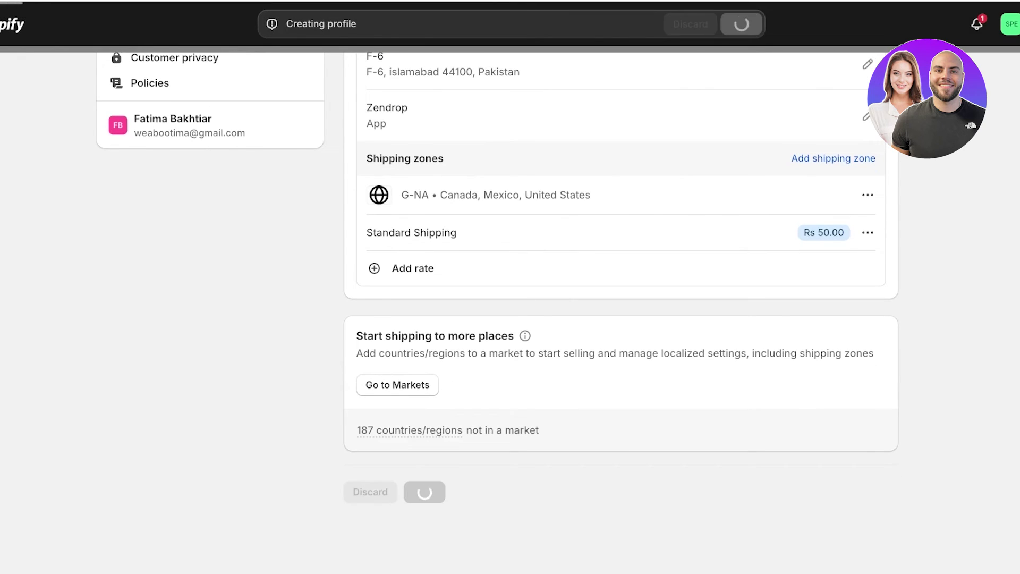
{"action": "scroll", "coordinate": [621, 269], "scroll_direction": "down", "scroll_amount": 7}
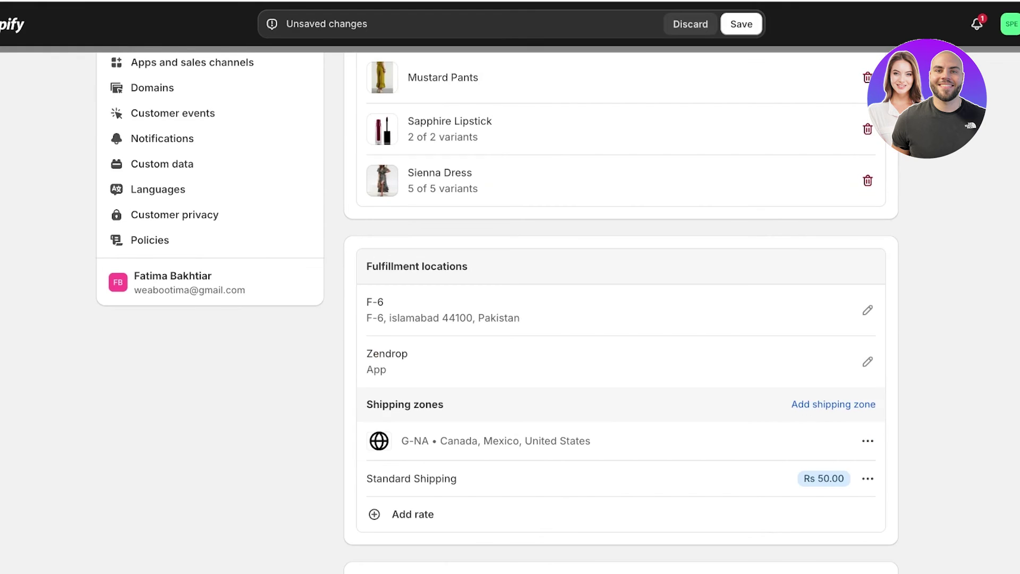
{"action": "scroll", "coordinate": [620, 268], "scroll_direction": "up", "scroll_amount": 7}
{"action": "scroll", "coordinate": [620, 269], "scroll_direction": "down", "scroll_amount": 10}
{"action": "scroll", "coordinate": [621, 268], "scroll_direction": "up", "scroll_amount": 10}
{"action": "left_click", "coordinate": [621, 268]}
{"action": "left_click", "coordinate": [621, 269]}
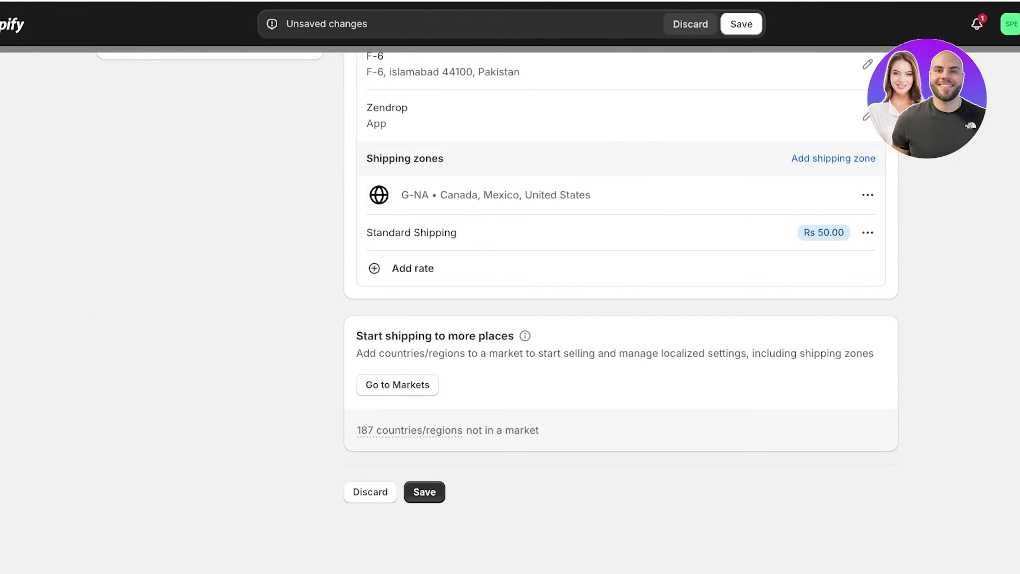
{"action": "left_click", "coordinate": [425, 492]}
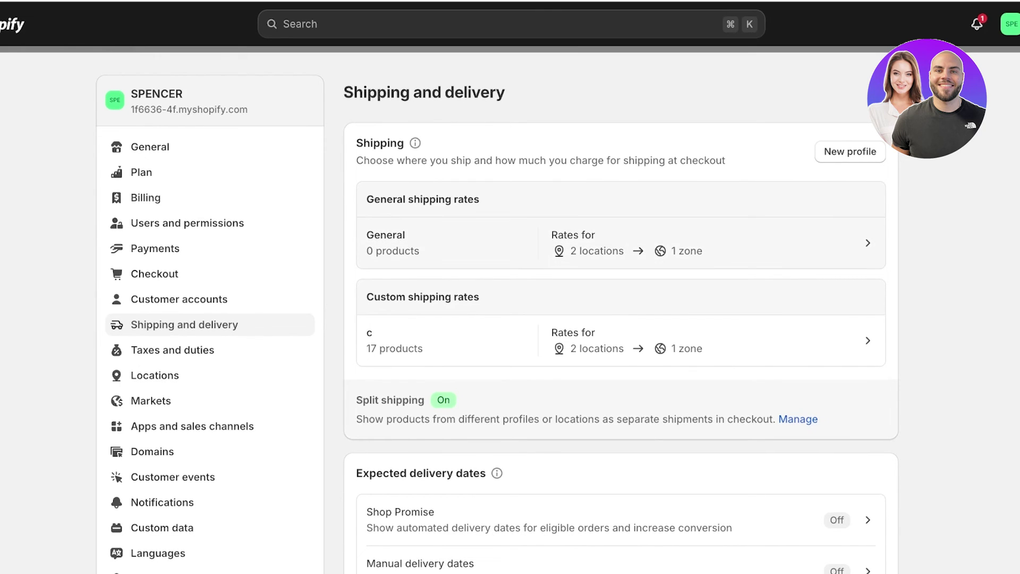
Review the shipping and delivery settings and the General profile's zone and rate, and exit the settings to the store's home page.
{"action": "scroll", "coordinate": [497, 313], "scroll_direction": "down", "scroll_amount": 3}
{"action": "scroll", "coordinate": [498, 313], "scroll_direction": "down", "scroll_amount": 7}
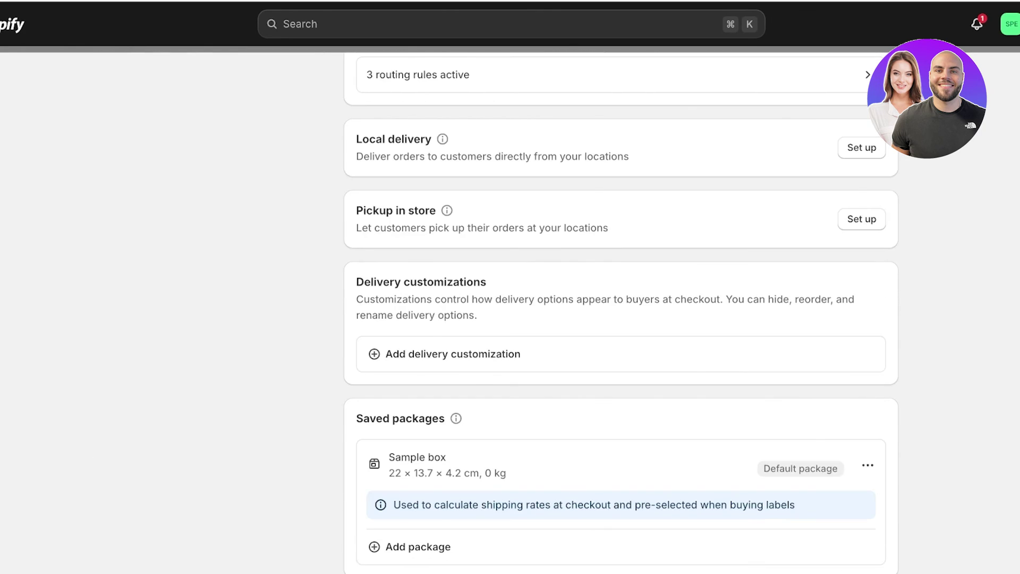
{"action": "scroll", "coordinate": [498, 312], "scroll_direction": "up", "scroll_amount": 10}
{"action": "left_click", "coordinate": [620, 246]}
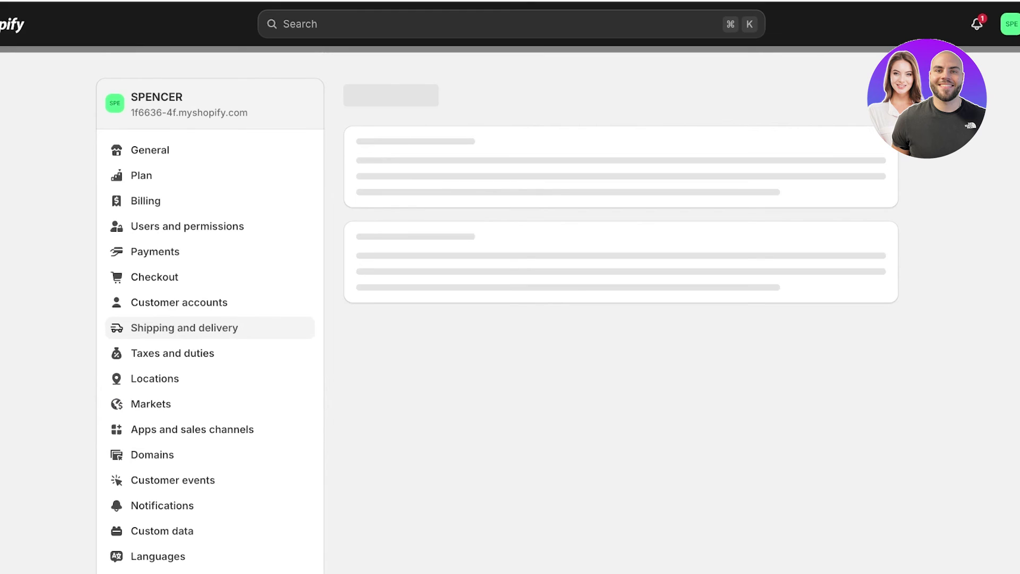
{"action": "scroll", "coordinate": [620, 246], "scroll_direction": "down", "scroll_amount": 7}
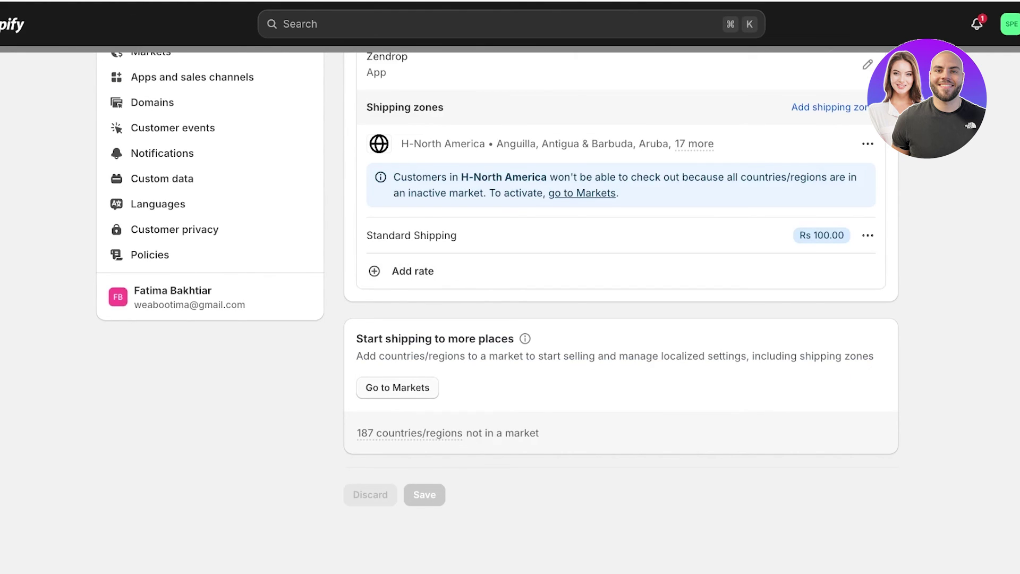
{"action": "scroll", "coordinate": [621, 287], "scroll_direction": "up", "scroll_amount": 7}
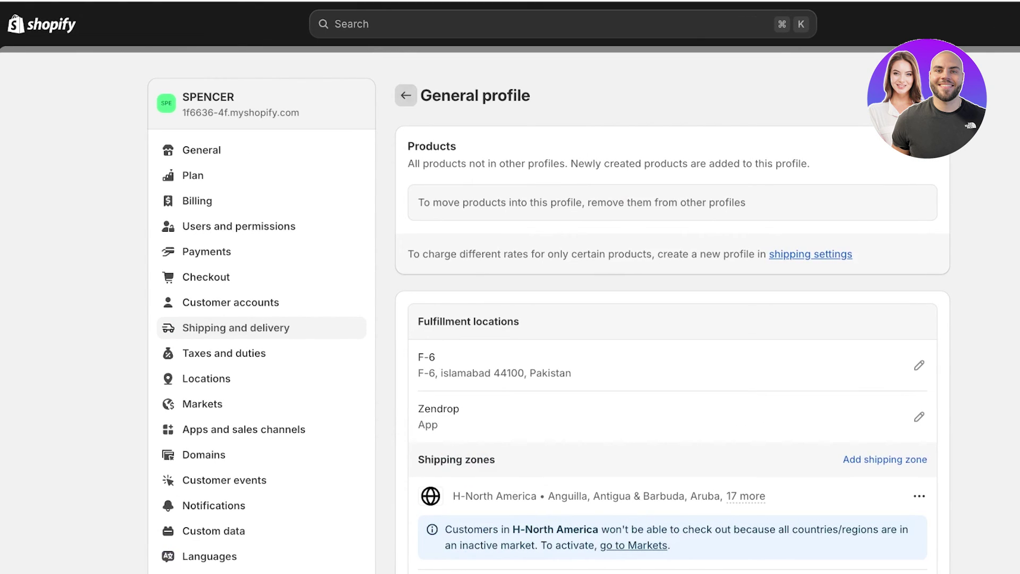
{"action": "left_click", "coordinate": [406, 95]}
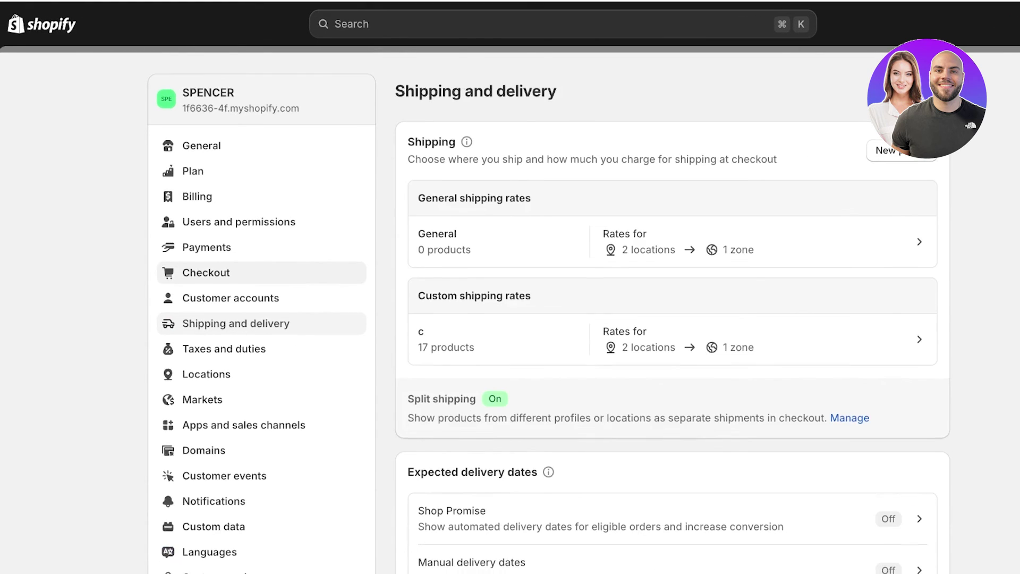
{"action": "scroll", "coordinate": [547, 313], "scroll_direction": "down", "scroll_amount": 3}
{"action": "key", "text": "Escape"}
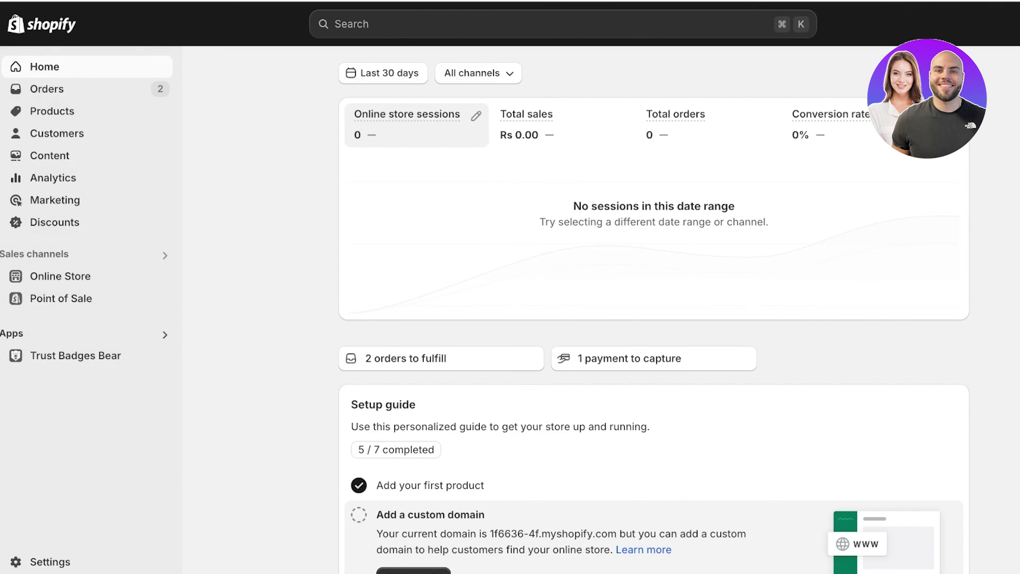
Open the store's shipping and delivery settings and examine the shipping profiles and the expected delivery dates options.
{"action": "mouse_move", "coordinate": [161, 276]}
{"action": "left_click", "coordinate": [50, 562]}
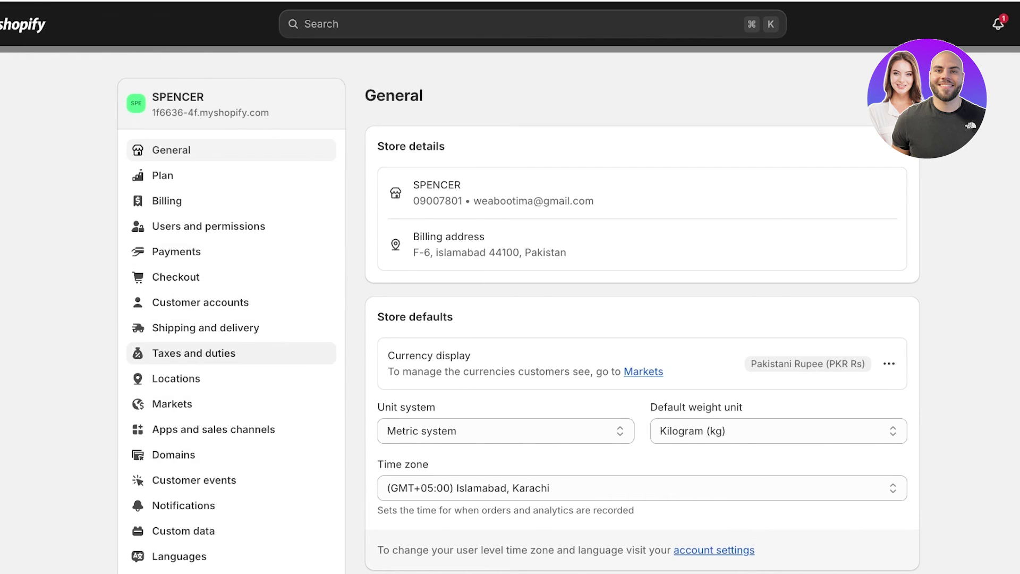
{"action": "left_click", "coordinate": [205, 328]}
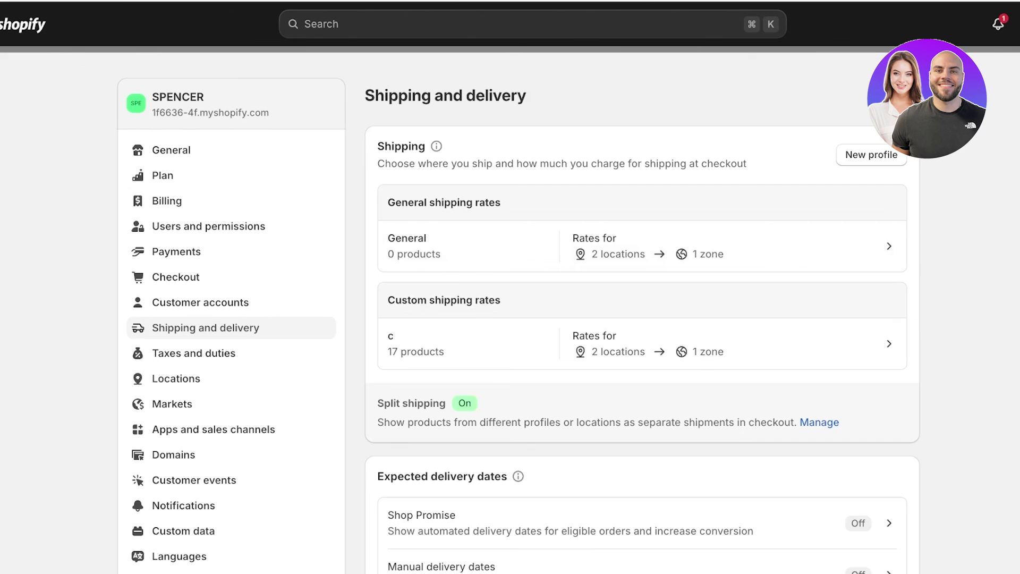
{"action": "scroll", "coordinate": [638, 319], "scroll_direction": "down", "scroll_amount": 4}
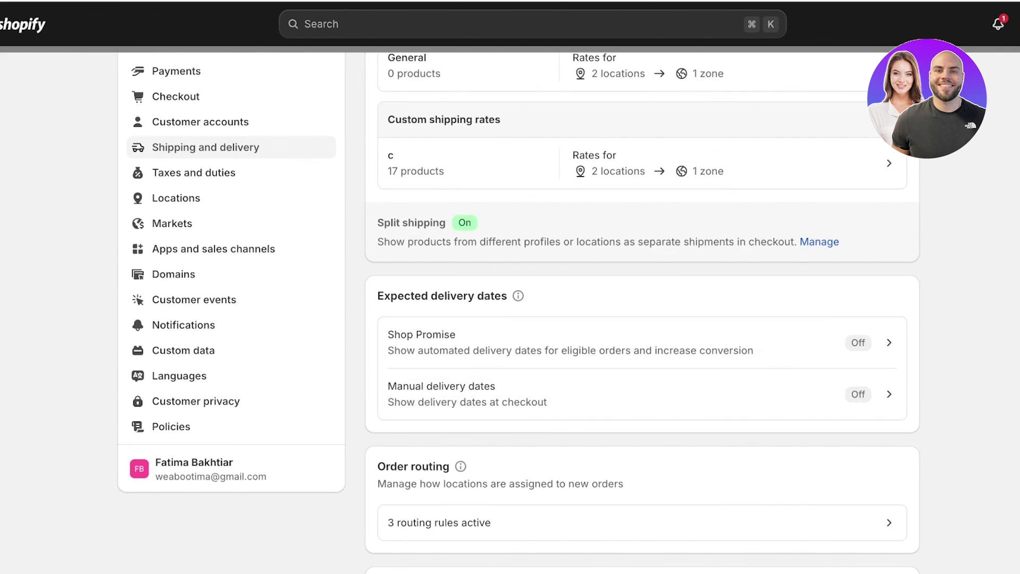
{"action": "left_click_drag", "start_coordinate": [437, 296], "coordinate": [508, 297]}
{"action": "left_click", "coordinate": [508, 298]}
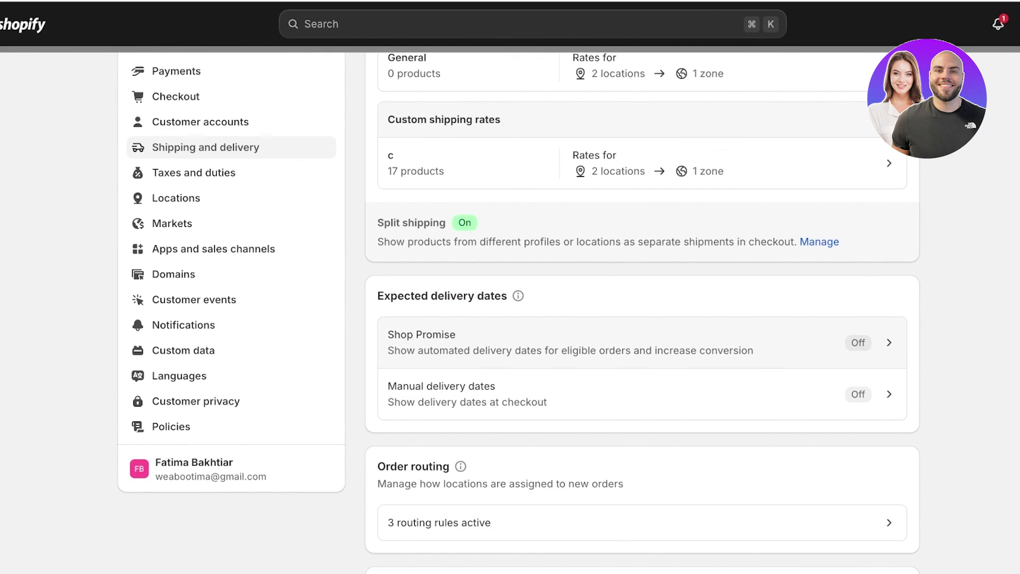
Review the remaining delivery and package options, view the local delivery setup for the store's locations, and exit the settings.
{"action": "scroll", "coordinate": [642, 313], "scroll_direction": "down", "scroll_amount": 5}
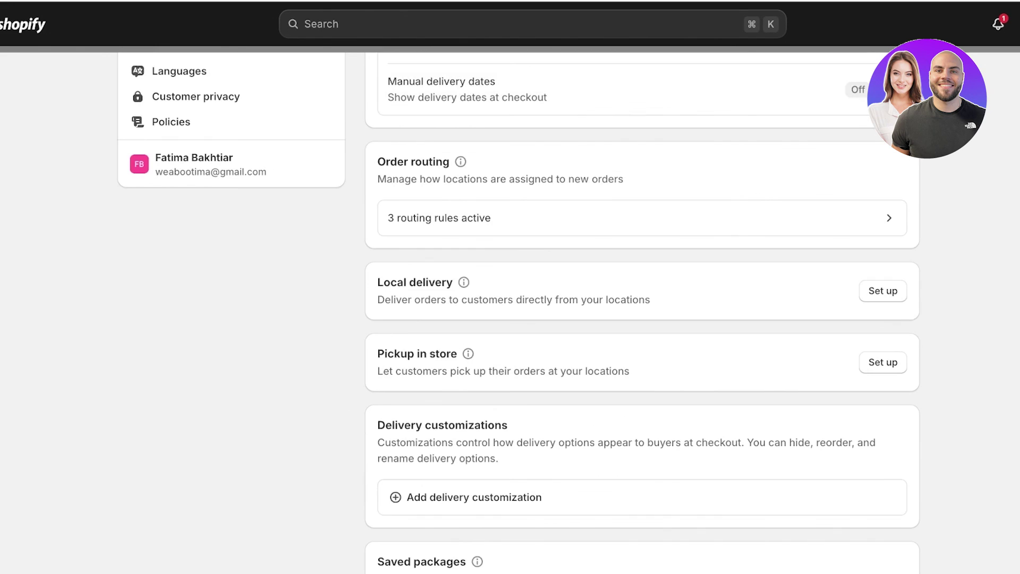
{"action": "scroll", "coordinate": [642, 314], "scroll_direction": "down", "scroll_amount": 5}
{"action": "scroll", "coordinate": [642, 313], "scroll_direction": "up", "scroll_amount": 3}
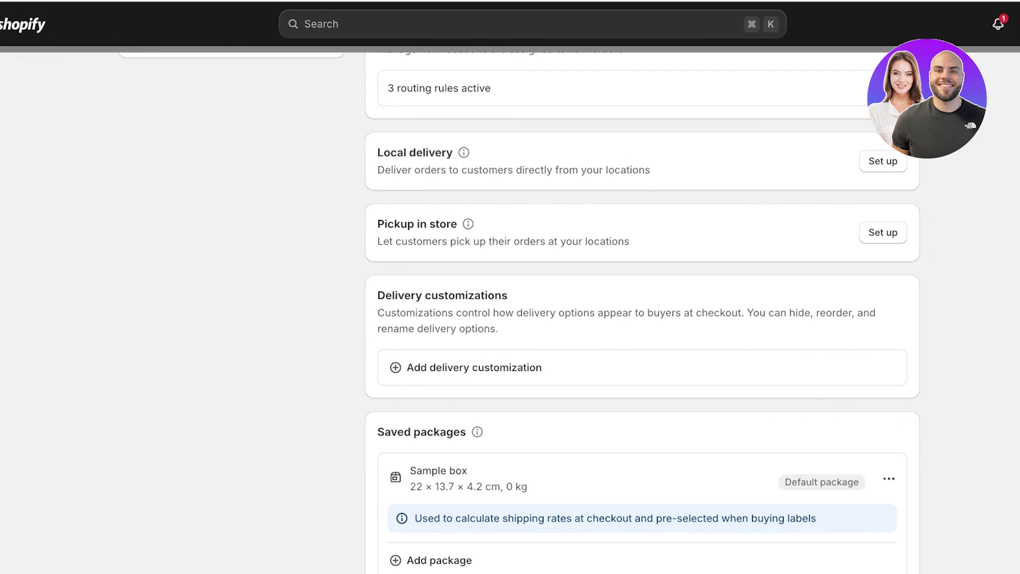
{"action": "left_click", "coordinate": [883, 161]}
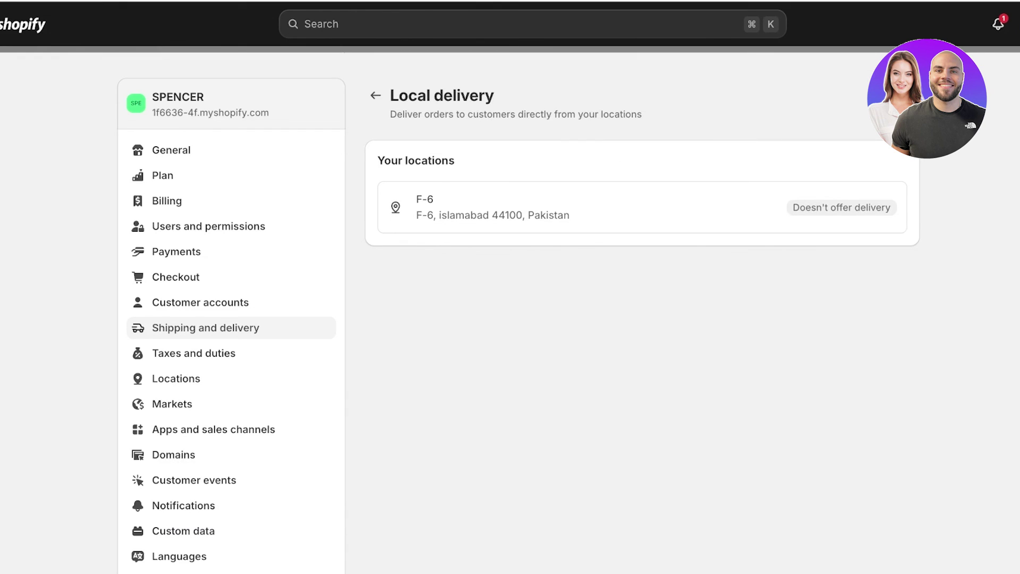
{"action": "key", "text": "Escape"}
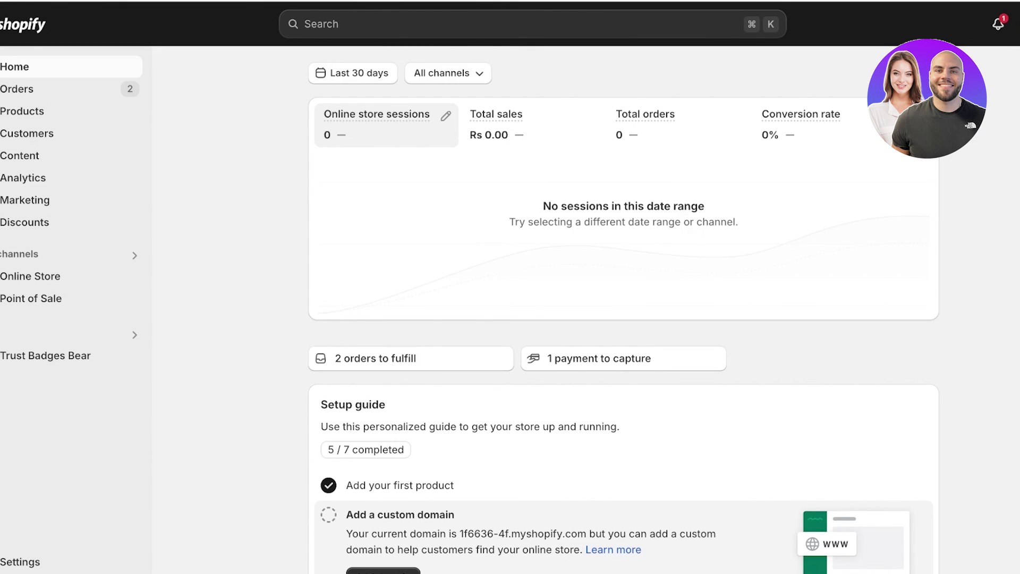